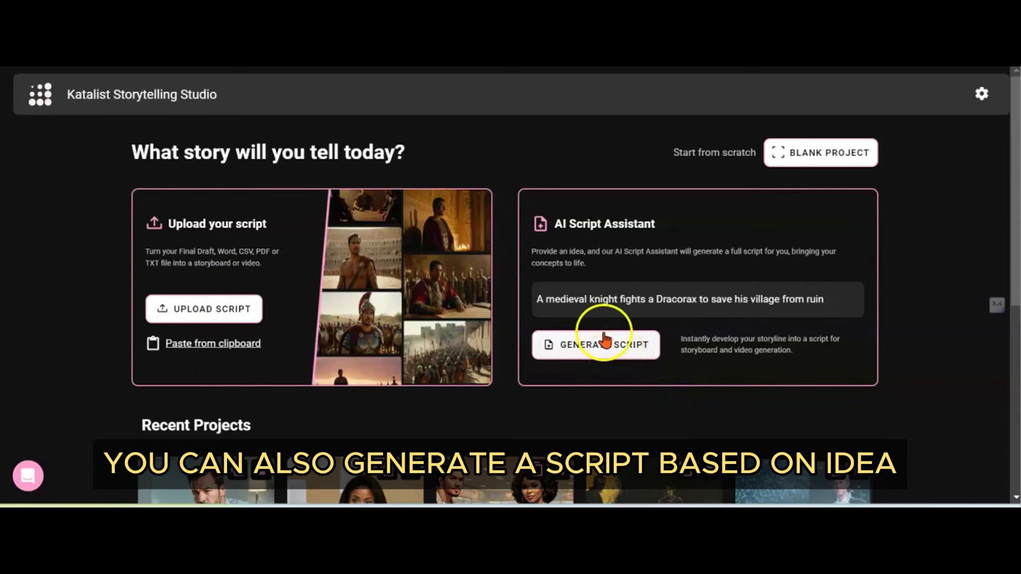
- Replace the AI Script Assistant idea with "office bully gets taken down, instant karma for messing with the wrong employee"
triple_click(542, 303)
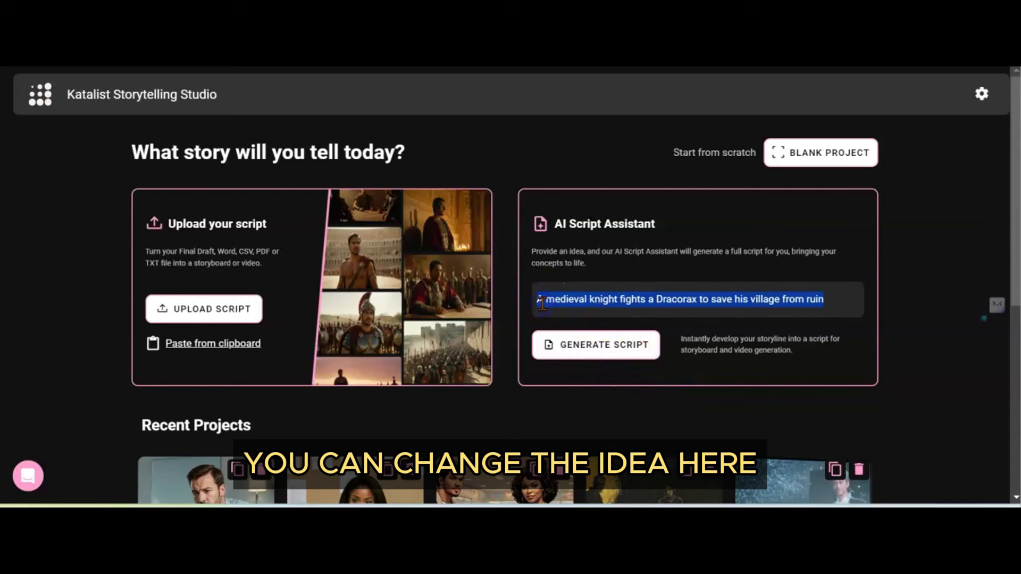
key(BackSpace)
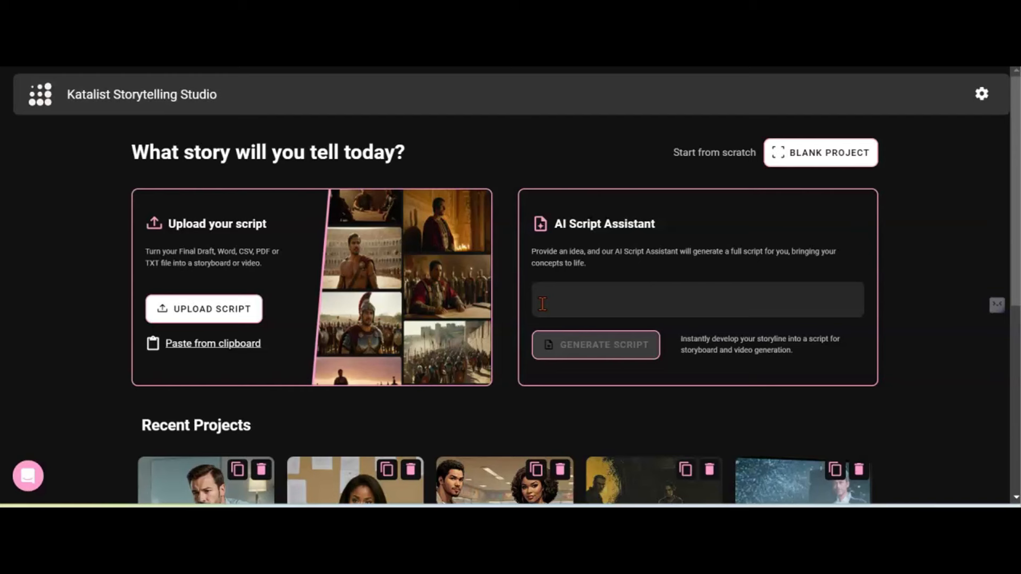
text(office)
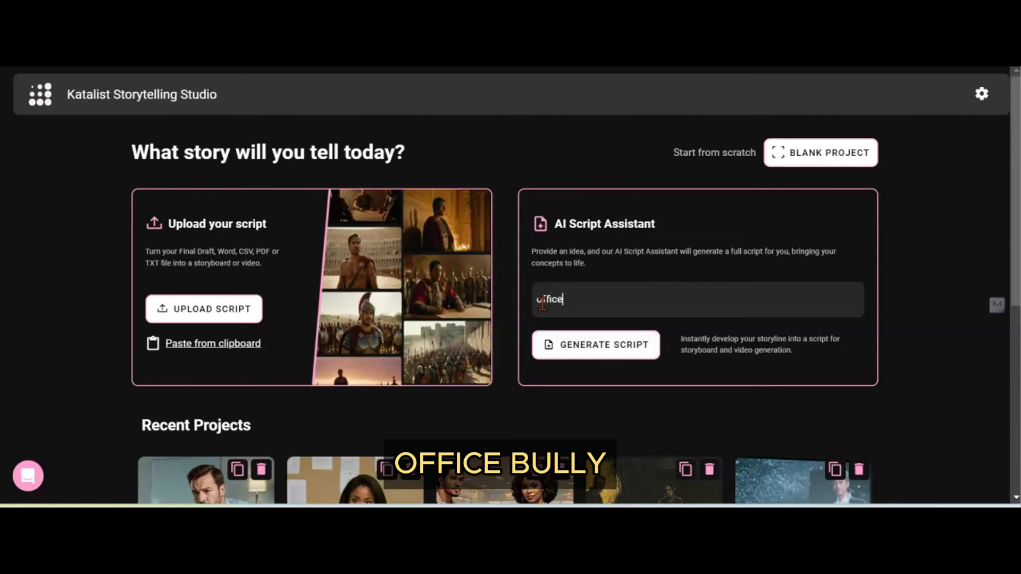
text( bully)
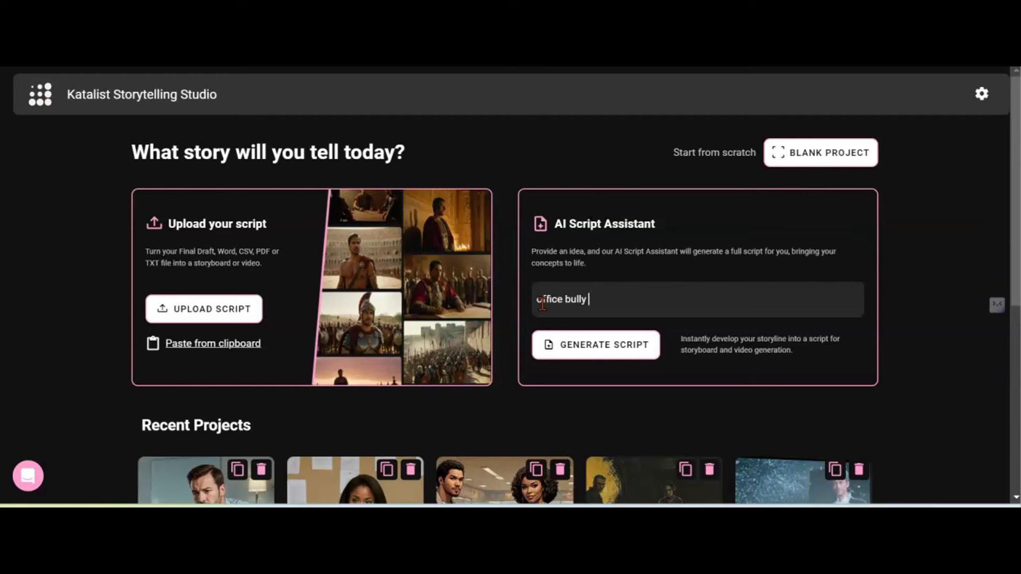
text(gets )
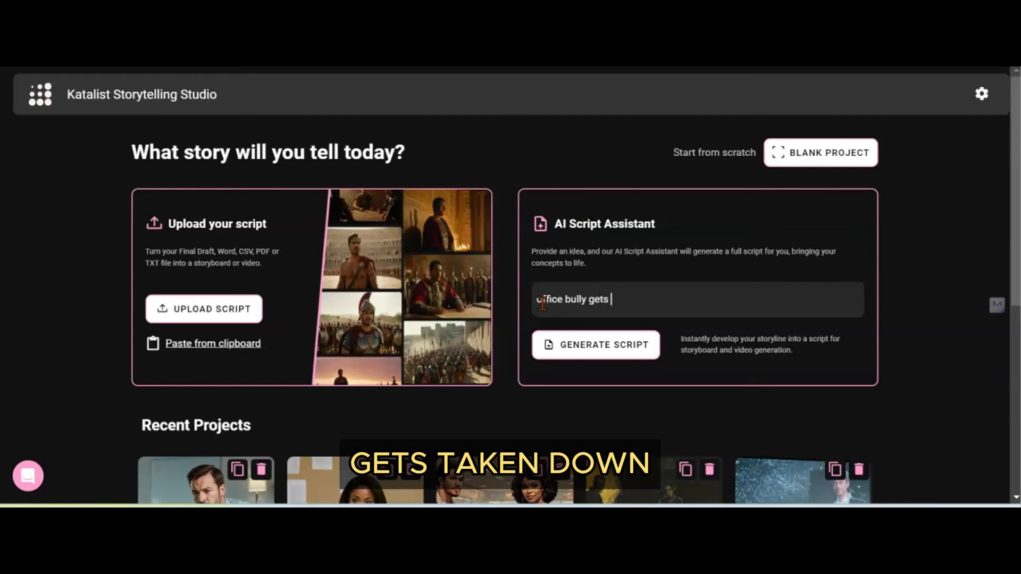
text(taken down, insta)
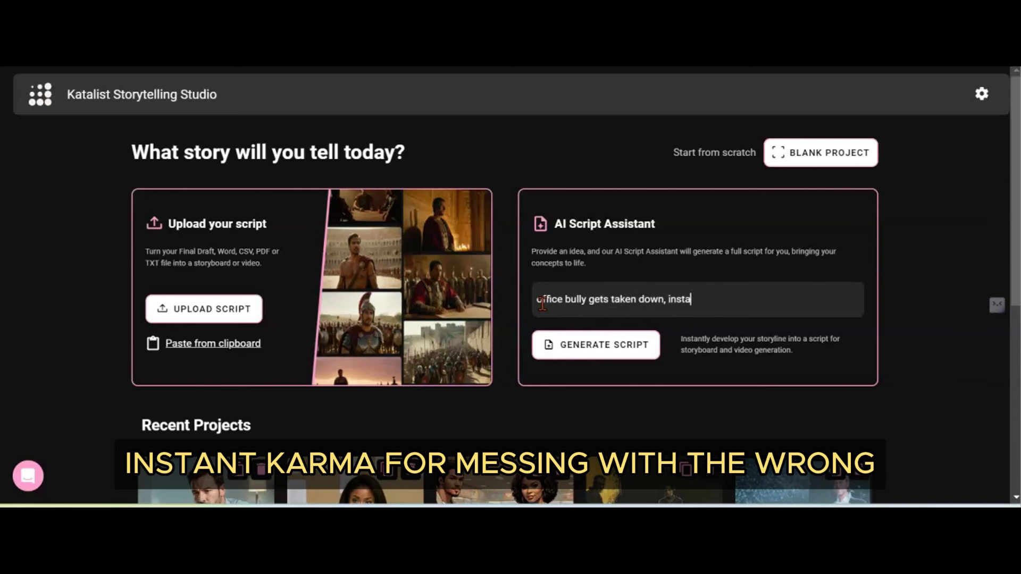
text(nt karma for messing)
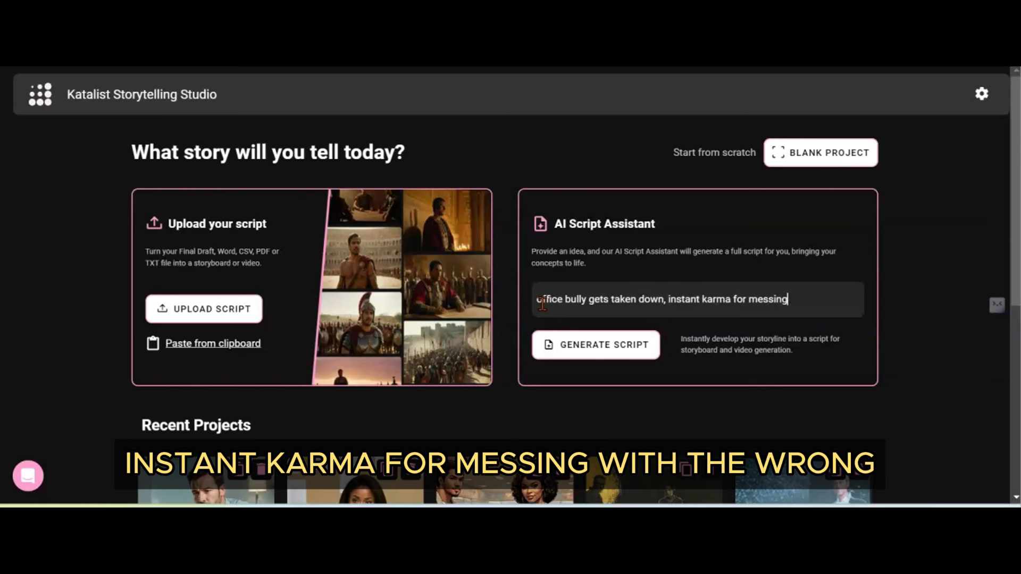
text( with the worn)
key(BackSpace)
key(BackSpace)
key(BackSpace)
text(the w)
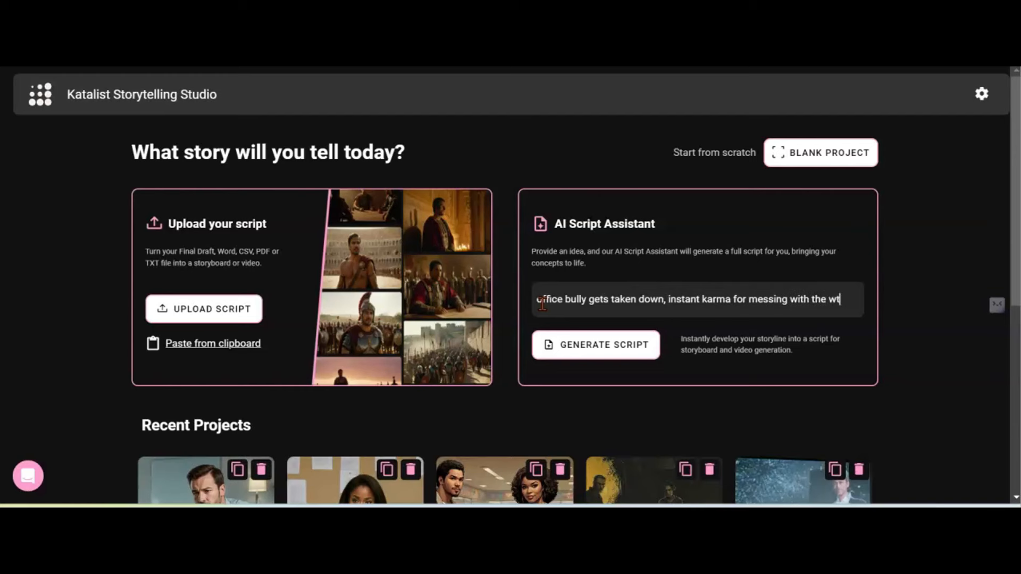
text(rong empl)
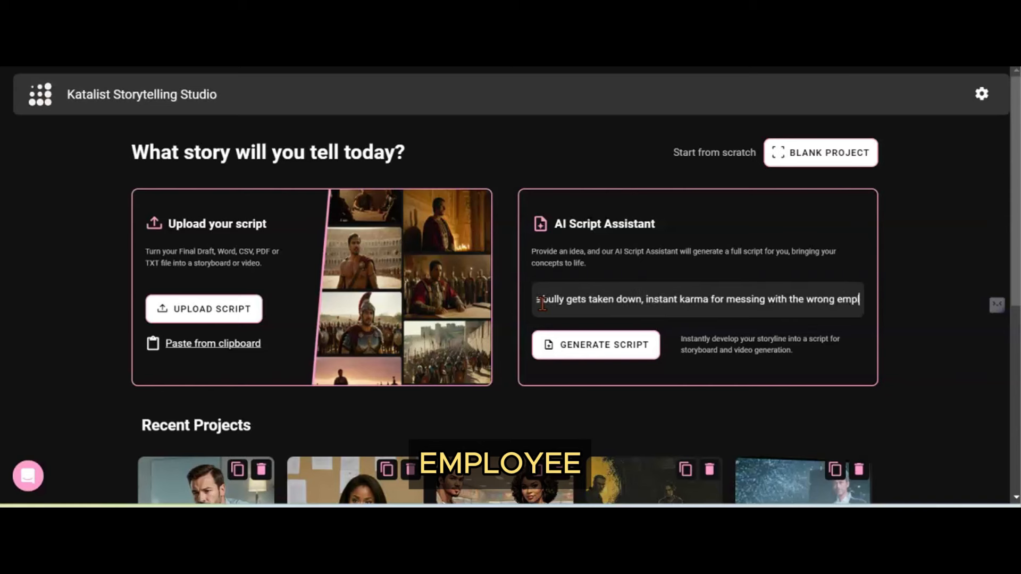
text(oyee)
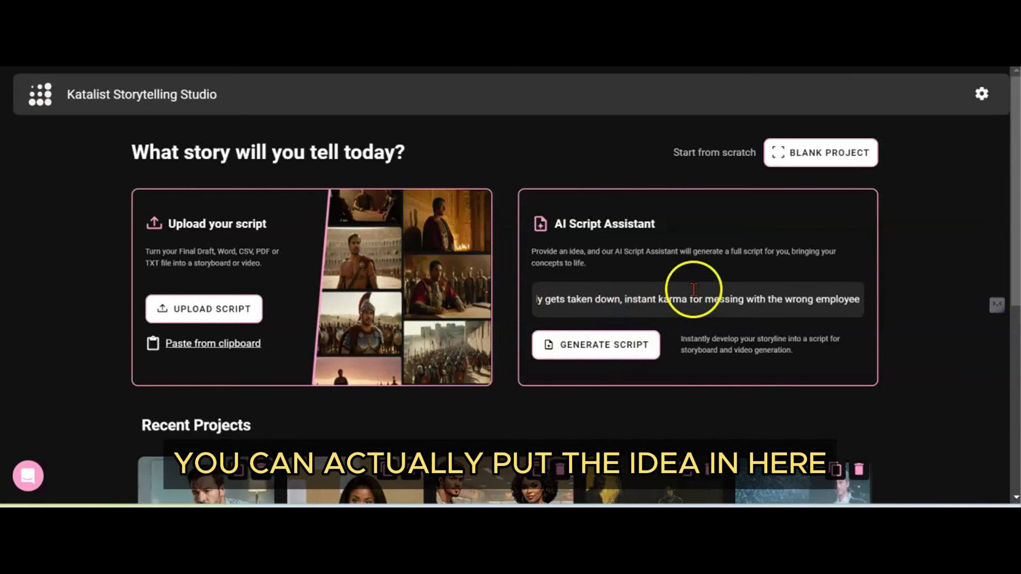
- Generate the script from the entered idea and create the storyboard project with its cast
click(638, 348)
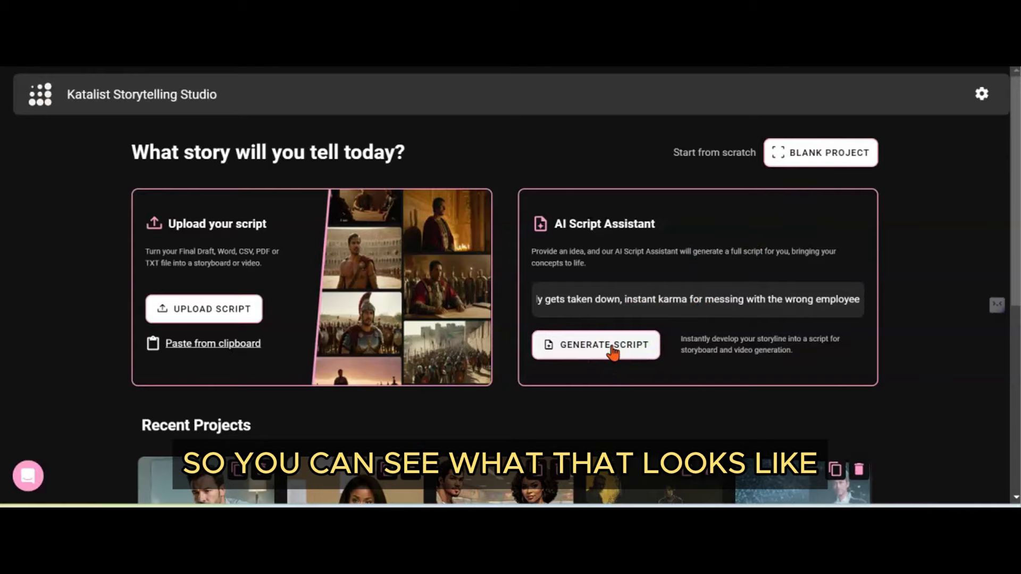
click(613, 349)
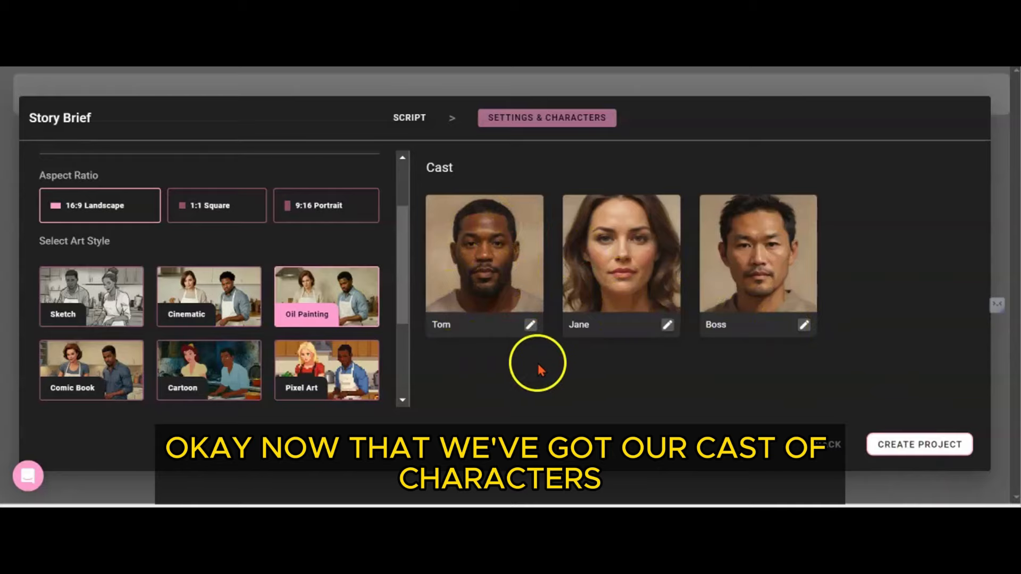
click(912, 446)
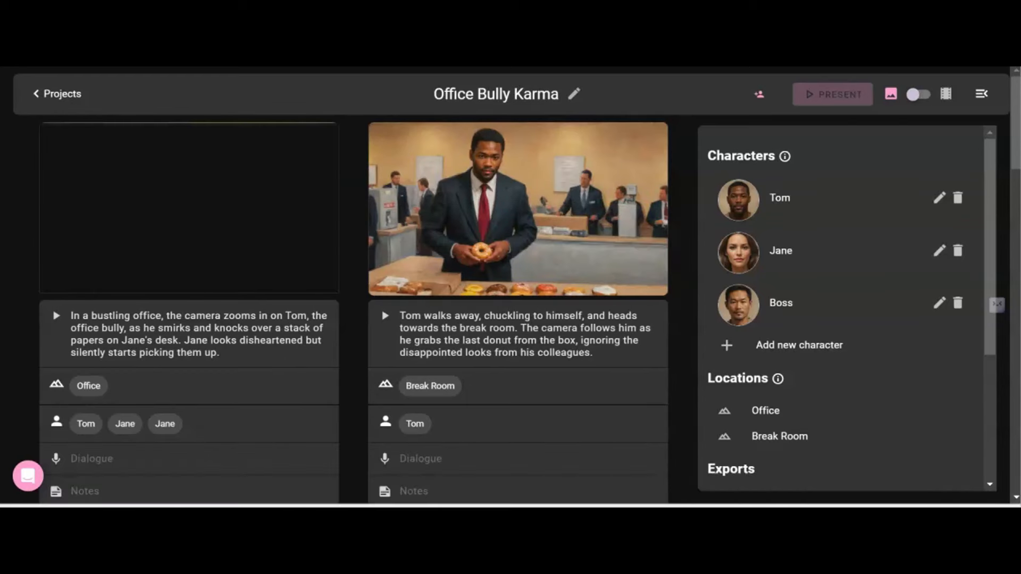
- Open the first storyboard frame, set in the office, for editing
mouse_move(505, 241)
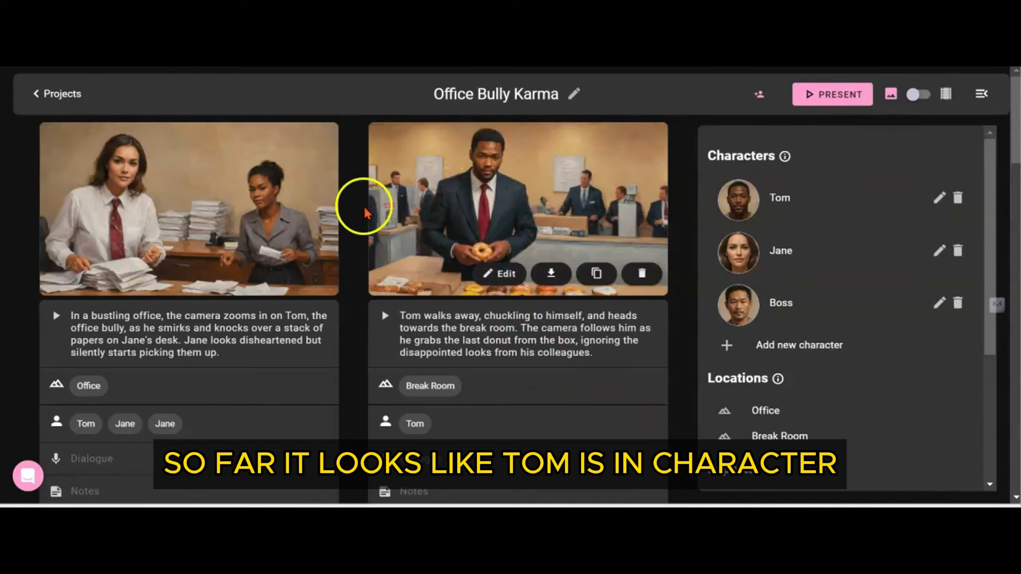
mouse_move(79, 197)
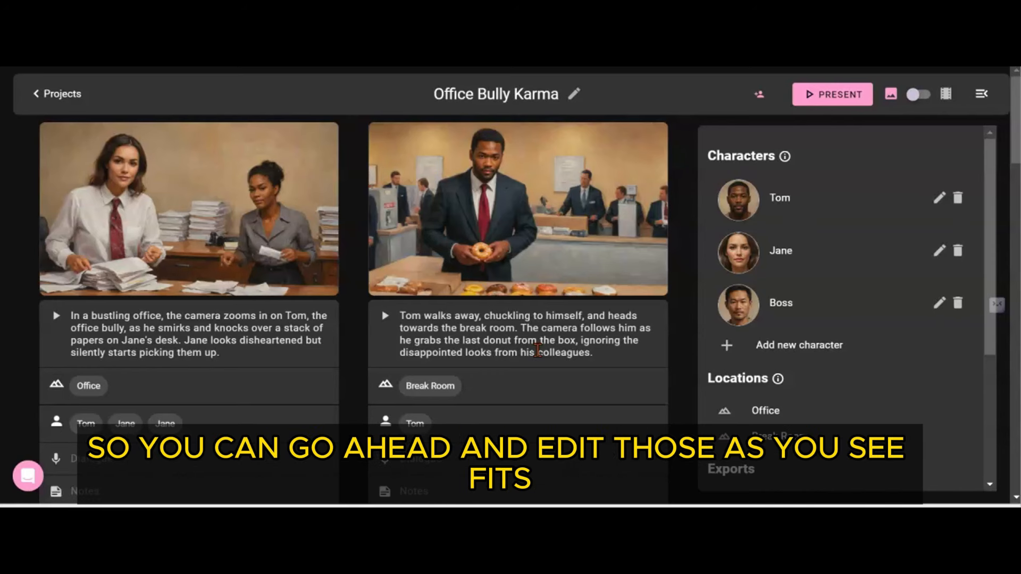
mouse_move(137, 227)
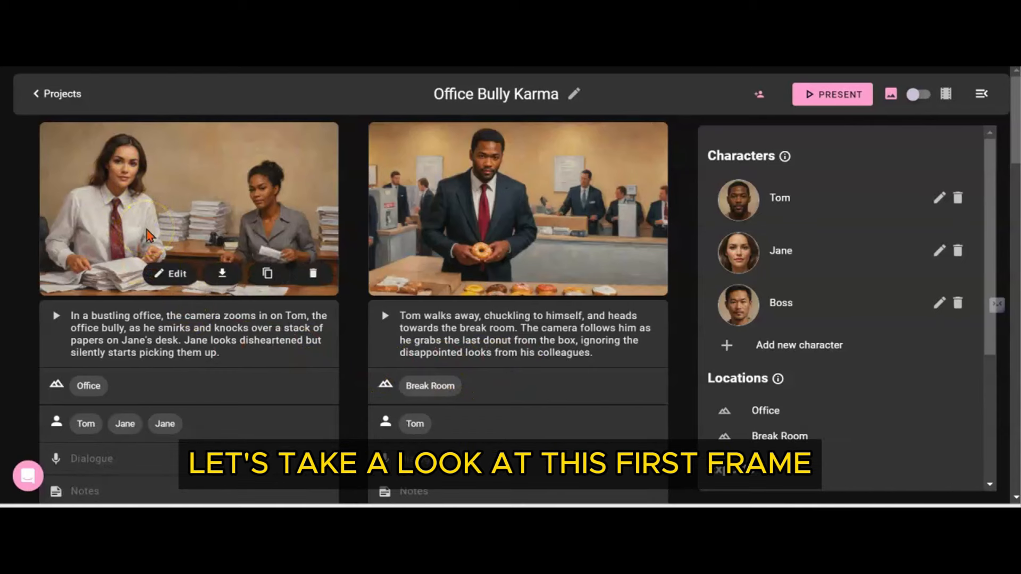
click(173, 275)
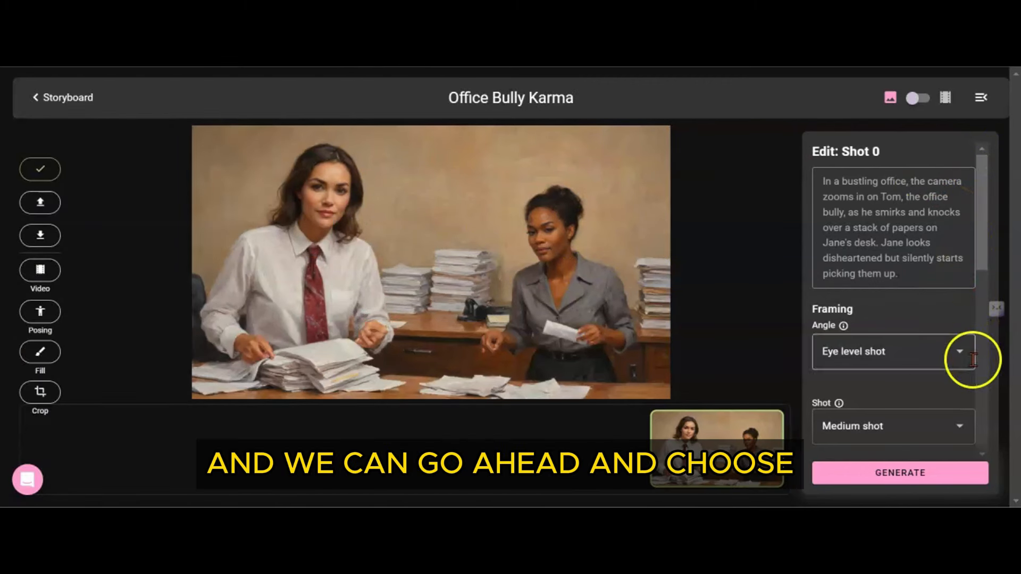
- Examine the first shot's camera angle and shot type options, its action description and the assigned characters
drag(981, 244, 985, 266)
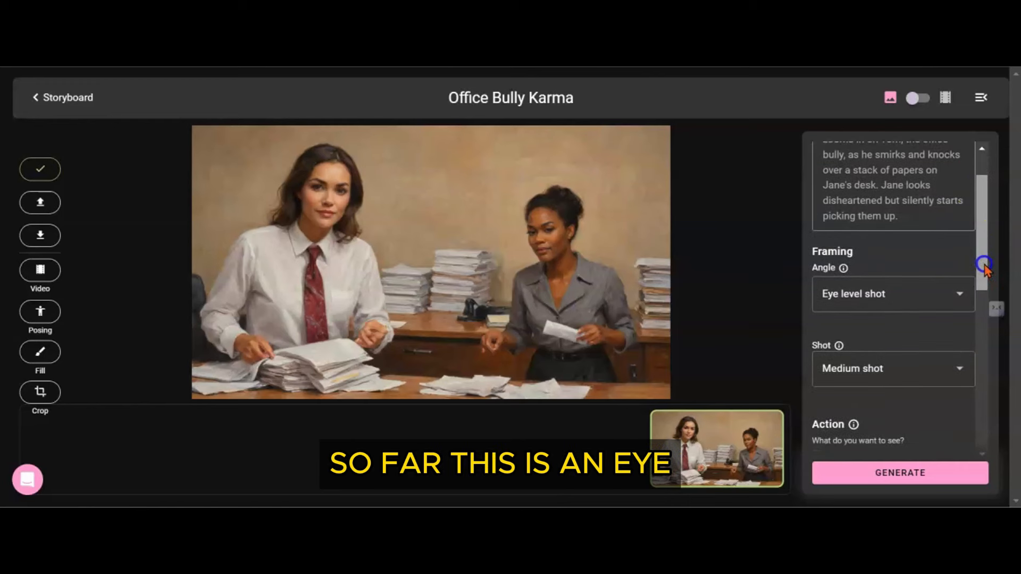
click(958, 293)
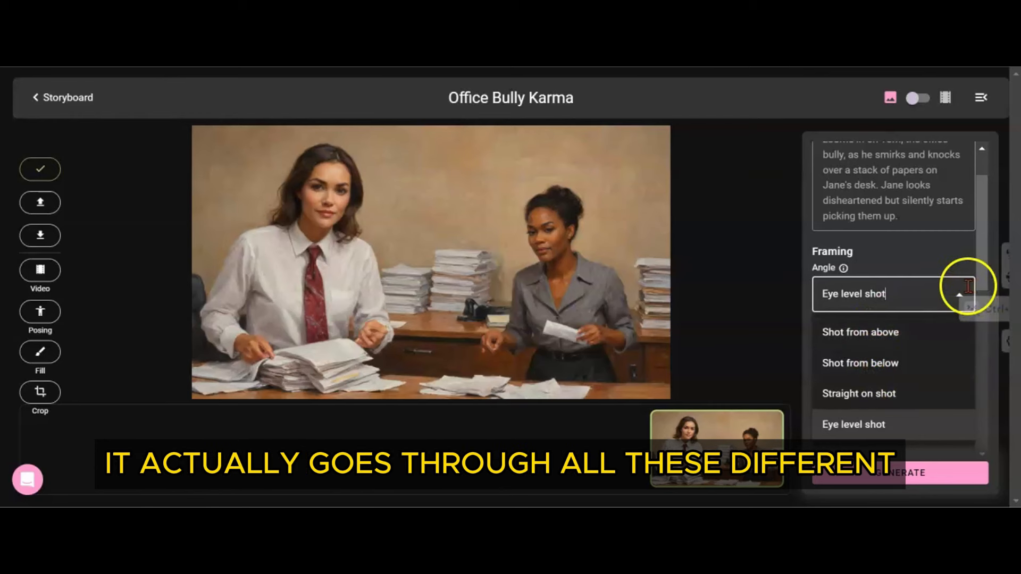
click(959, 294)
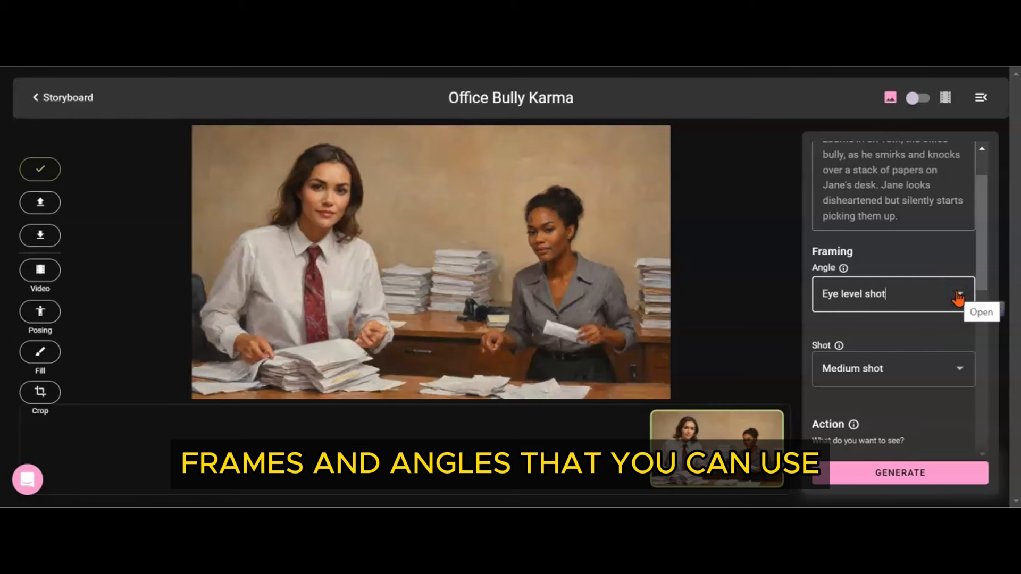
click(959, 370)
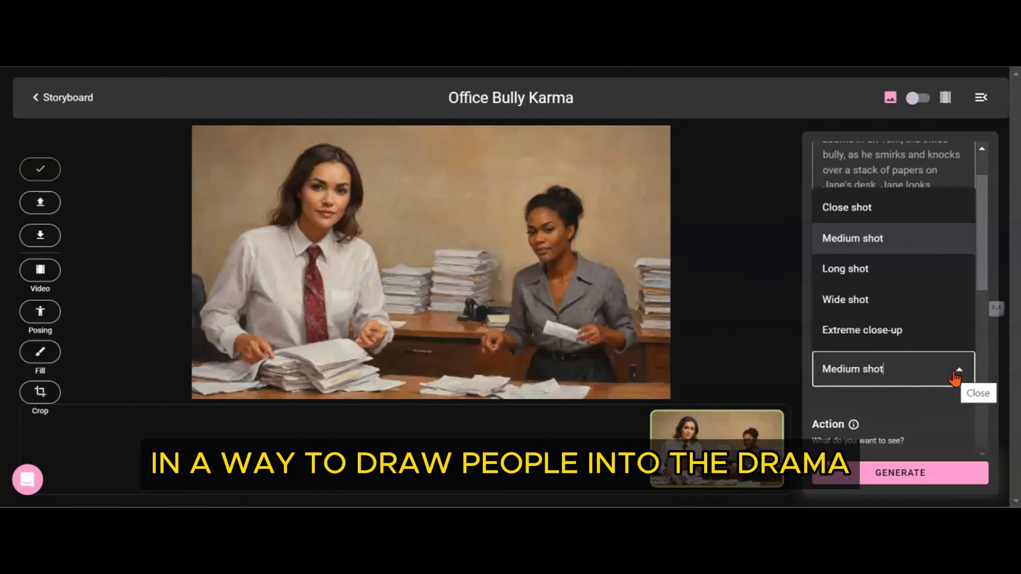
click(953, 377)
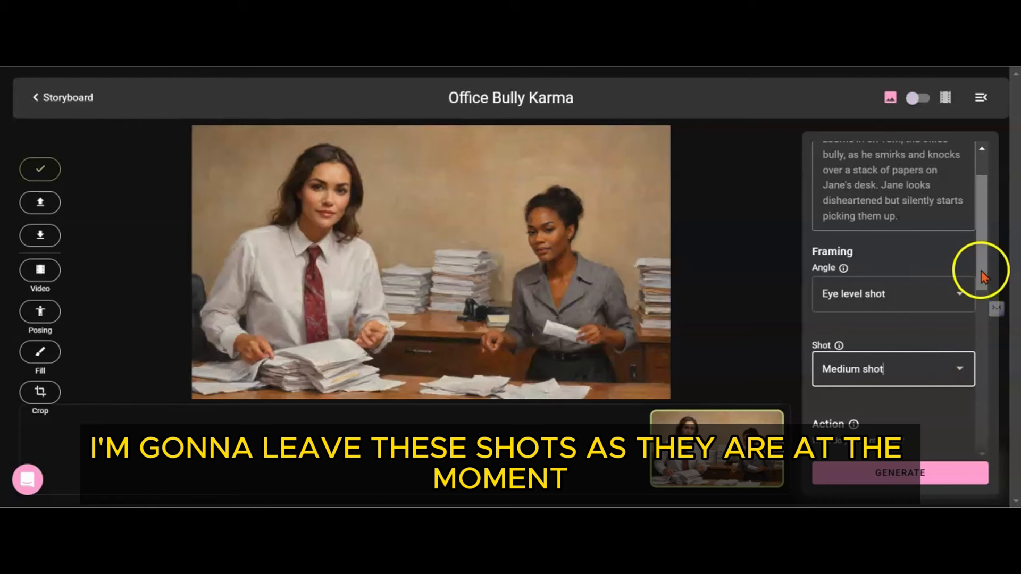
drag(982, 269, 1006, 332)
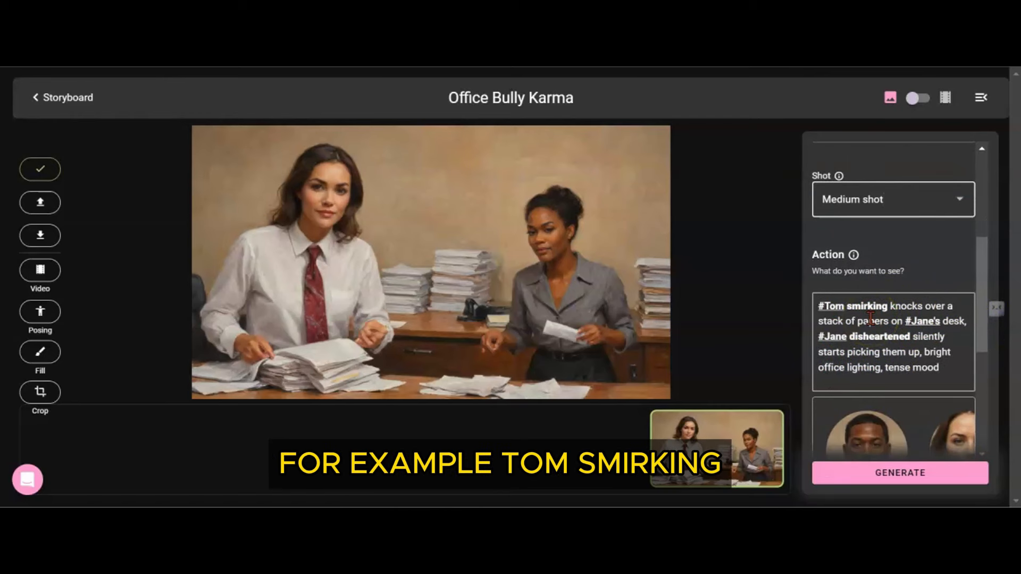
click(861, 305)
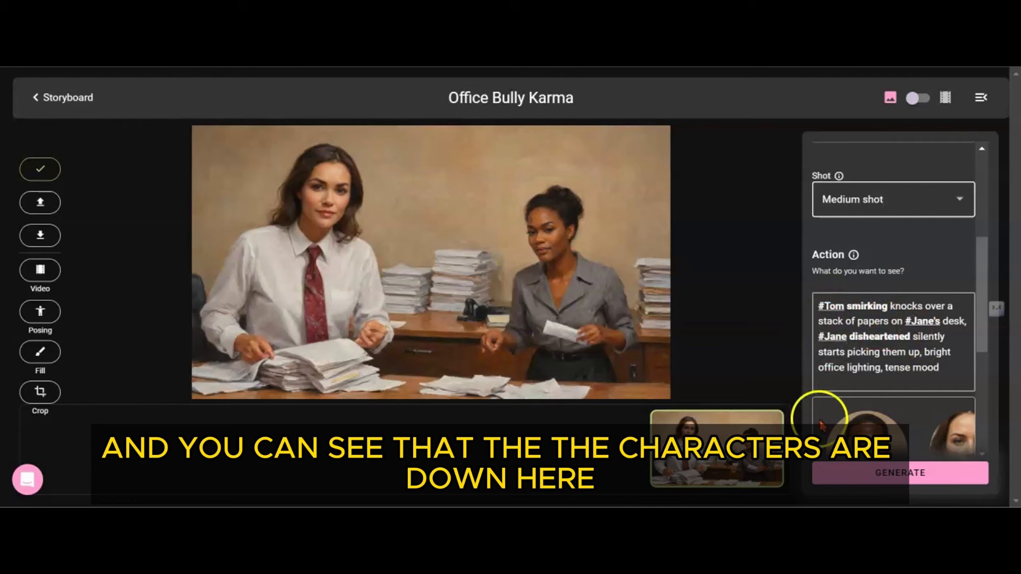
drag(977, 285, 980, 325)
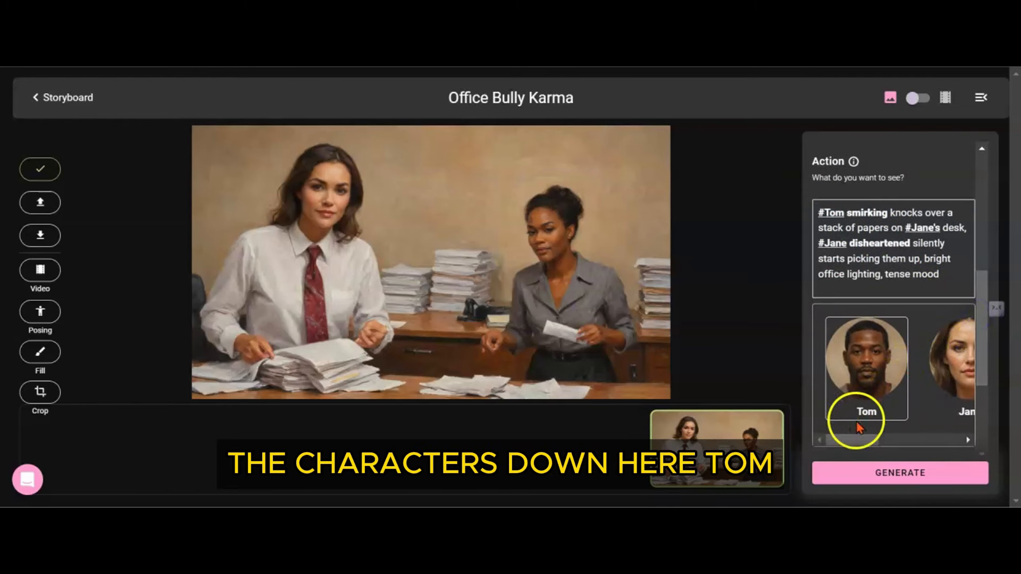
mouse_move(841, 440)
mouse_down()
mouse_move(898, 441)
mouse_move(838, 437)
mouse_up()
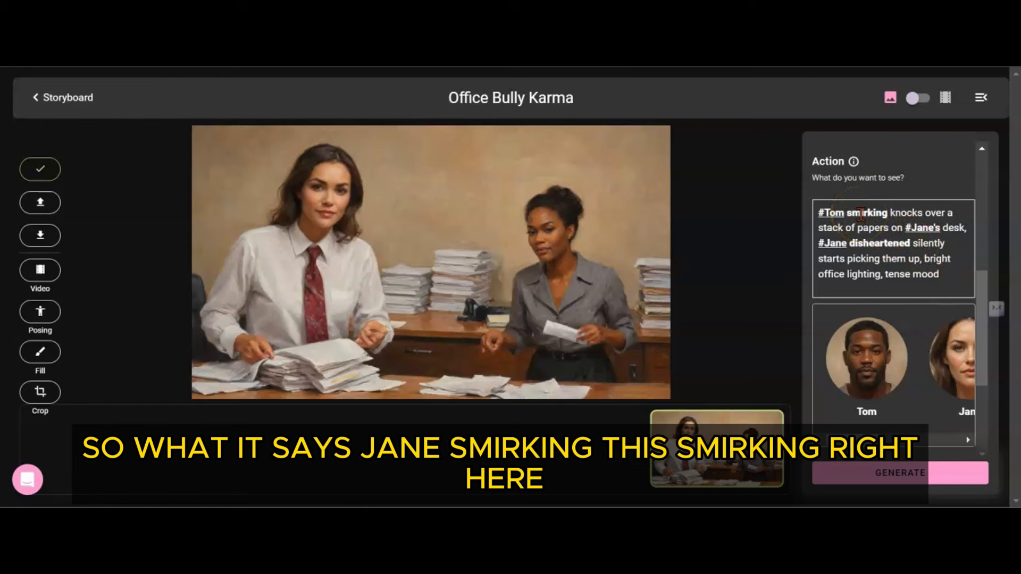
- Set the emphasis on the word "smirking" in the action description to the maximum
click(890, 213)
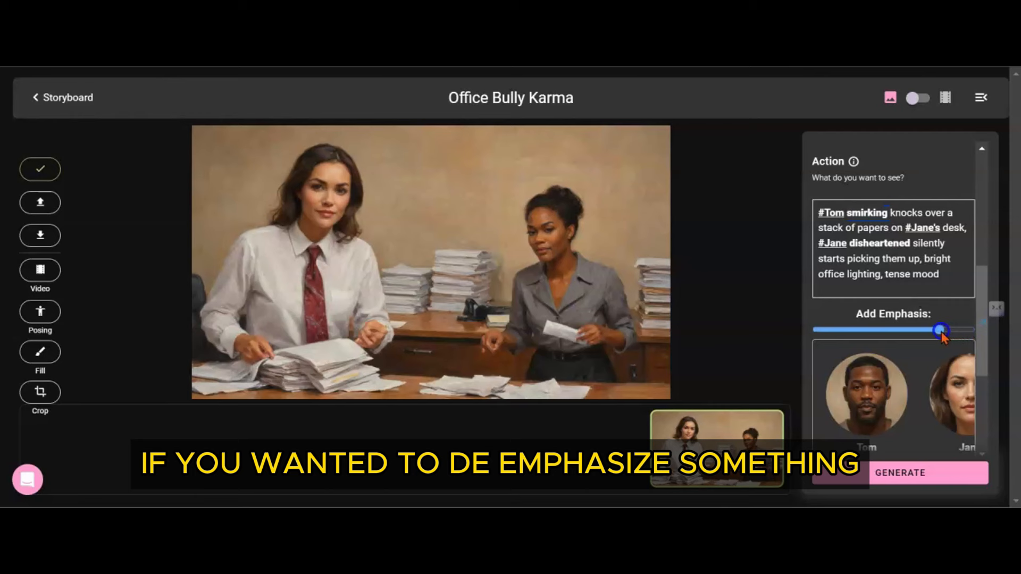
drag(936, 329, 818, 329)
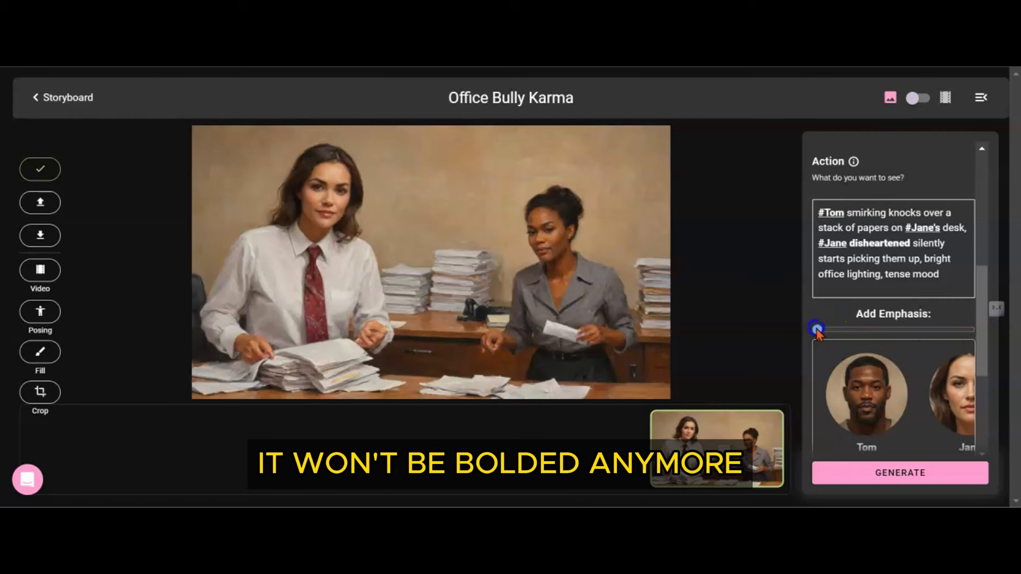
drag(817, 330, 978, 329)
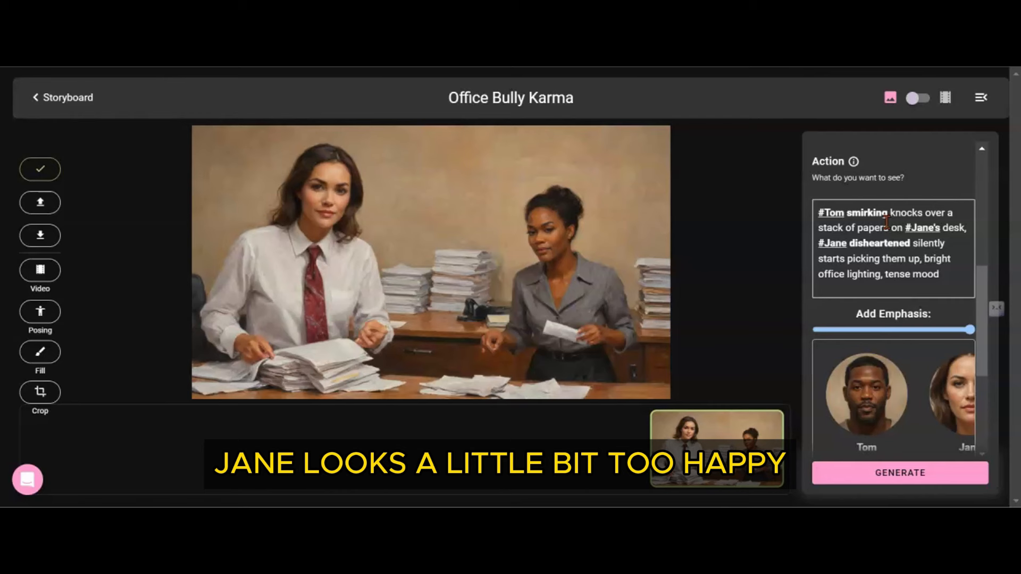
- Add ", frustrated, helpless" after "disheartened" in the shot's action description
click(911, 244)
text(, frustrated,)
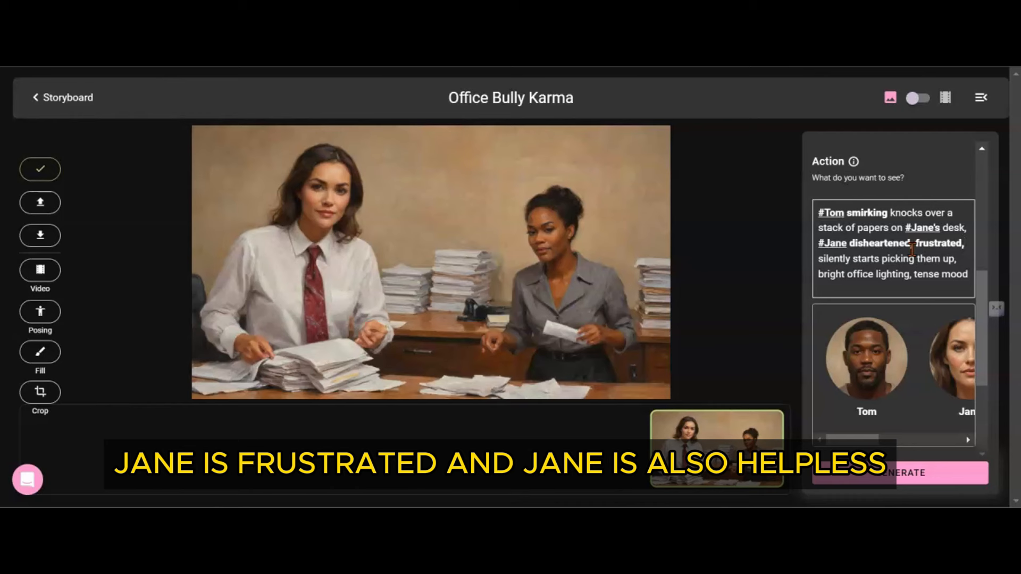
text(,)
key(BackSpace)
text(helpless)
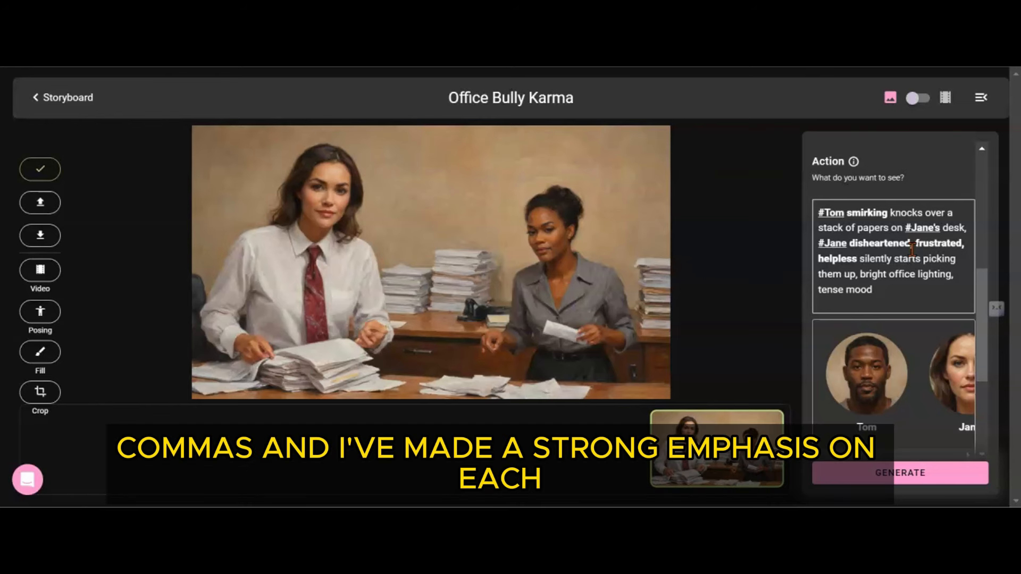
- Expand the shot's advanced settings and examine the negative prompt and the office location settings
scroll(980, 365, down, 3)
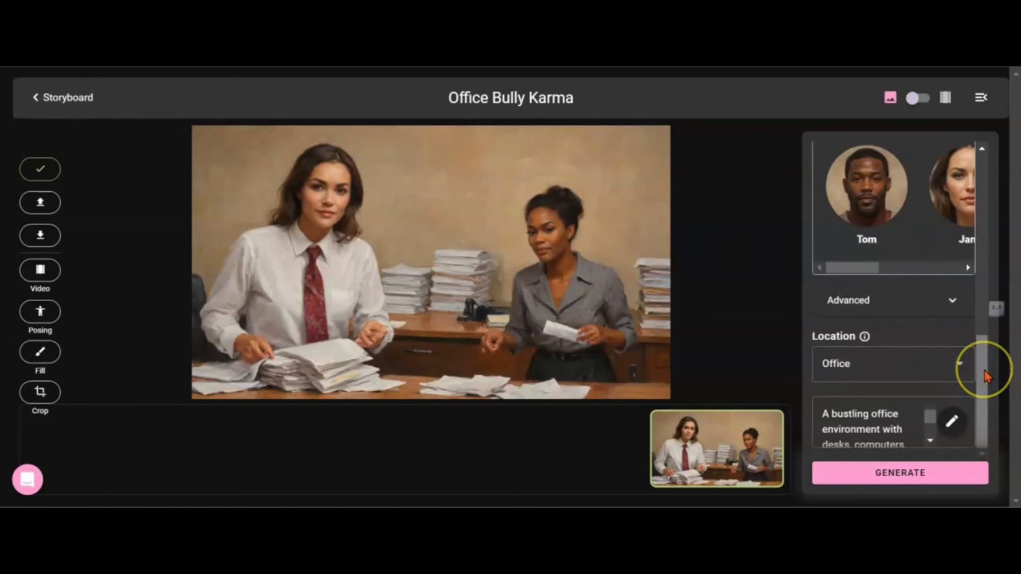
click(953, 301)
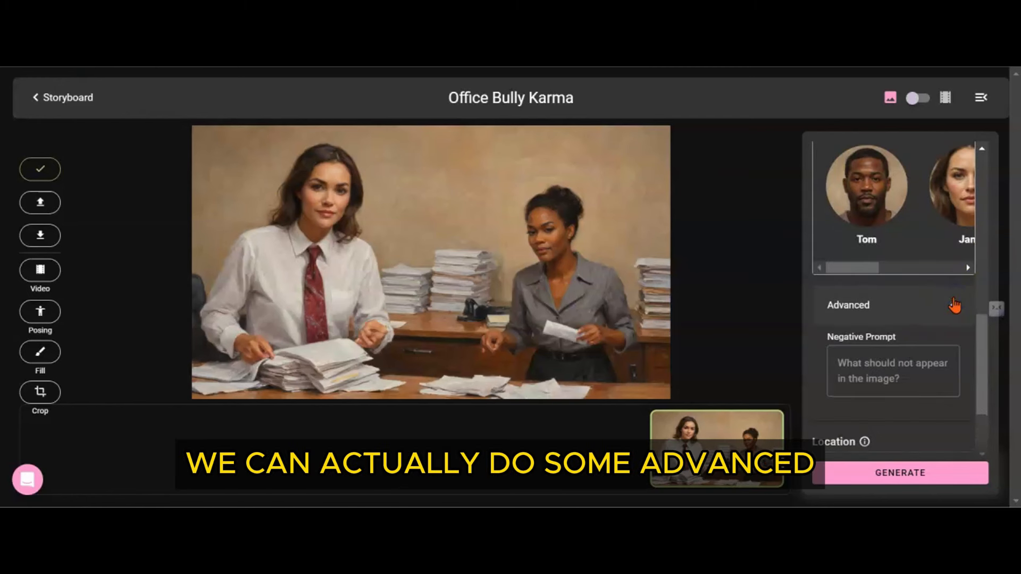
click(882, 351)
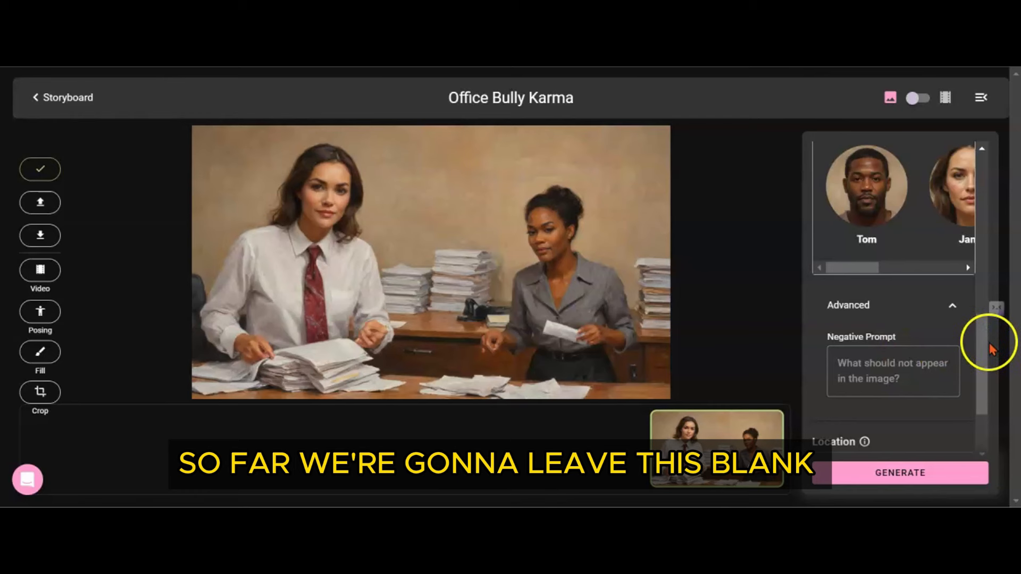
drag(982, 337, 987, 420)
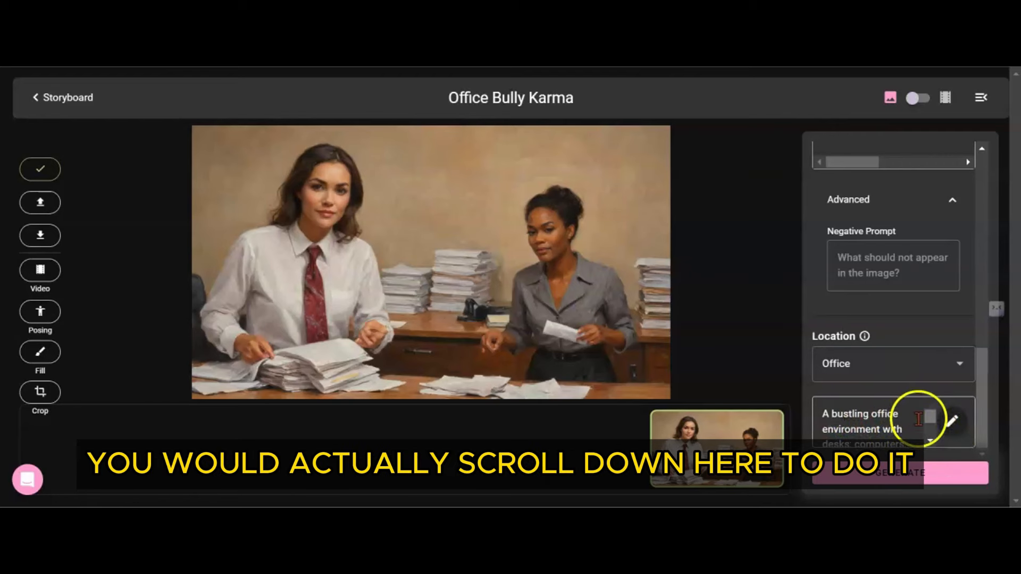
- Save the Office location with its existing description and skip regenerating the frames that use it
click(952, 423)
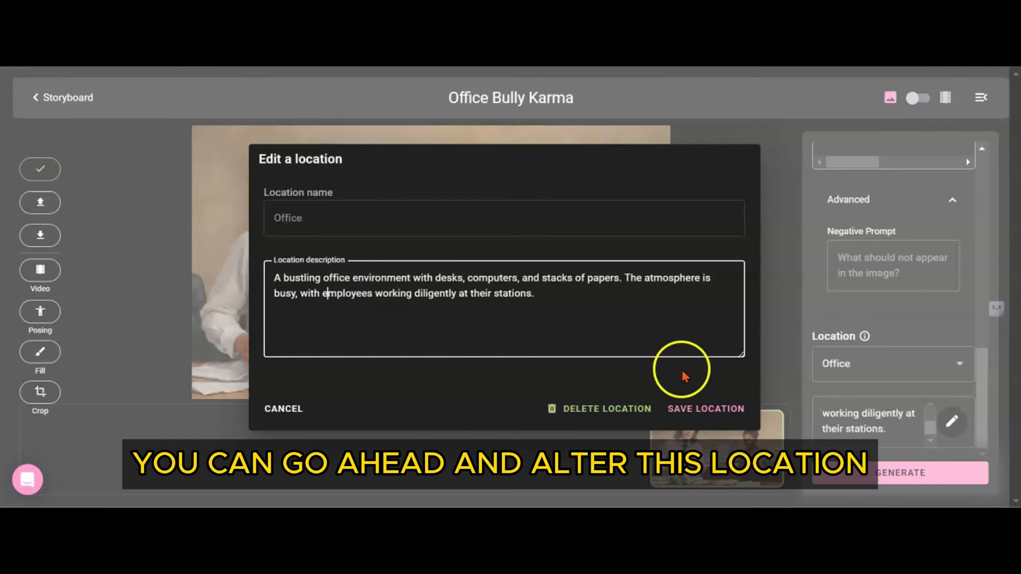
click(707, 410)
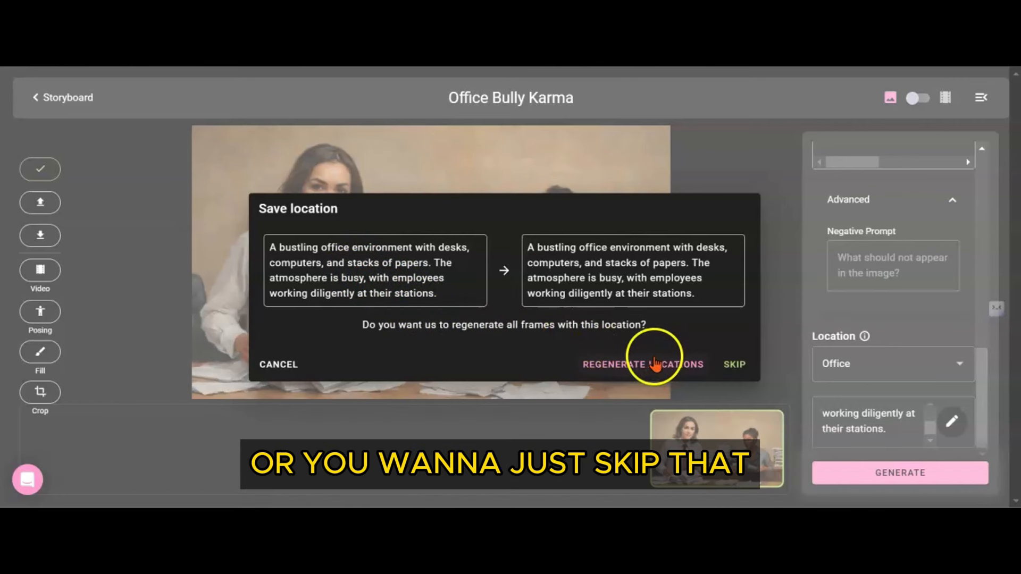
click(734, 367)
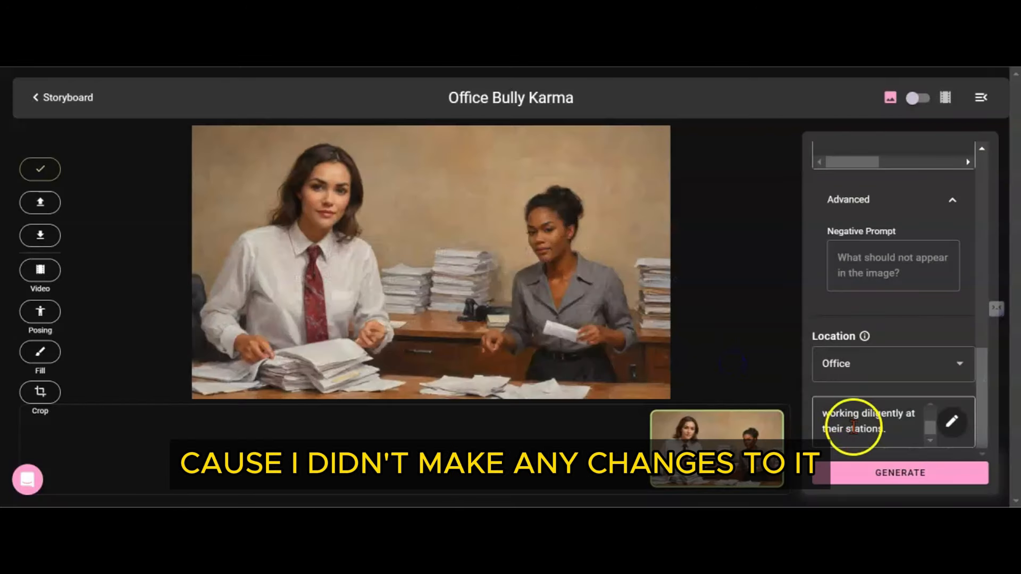
- Generate new image variations of the first shot from the updated prompt and settings
click(986, 388)
drag(985, 388, 1012, 404)
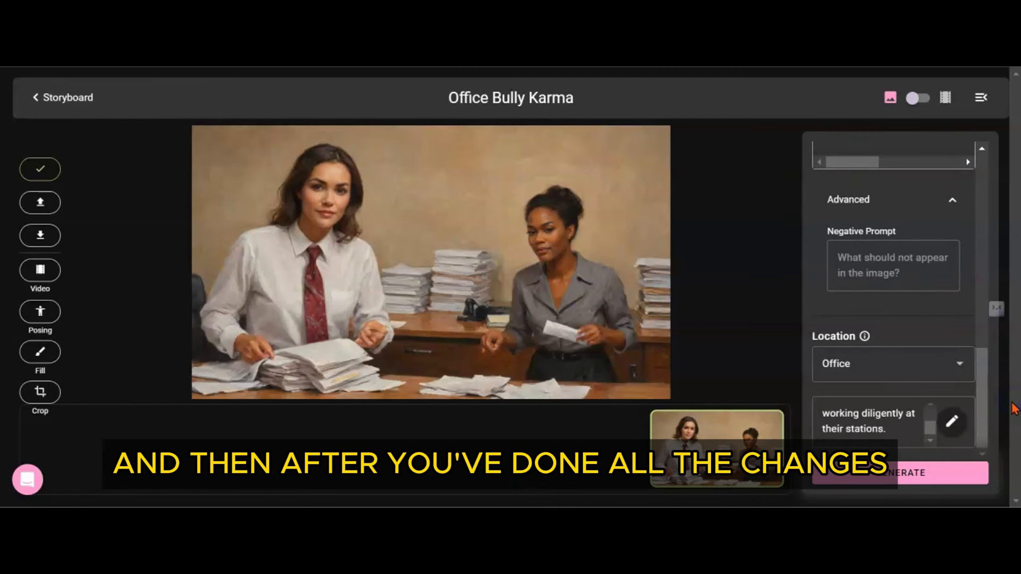
click(924, 481)
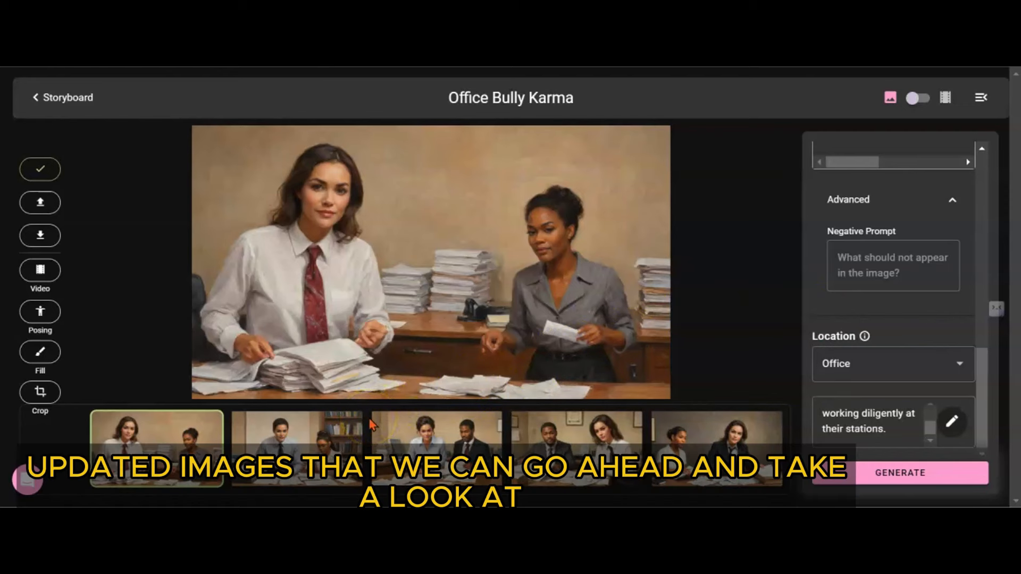
- Compare the newly generated renders with the shot's current image, checking which characters appear and how they look
click(333, 421)
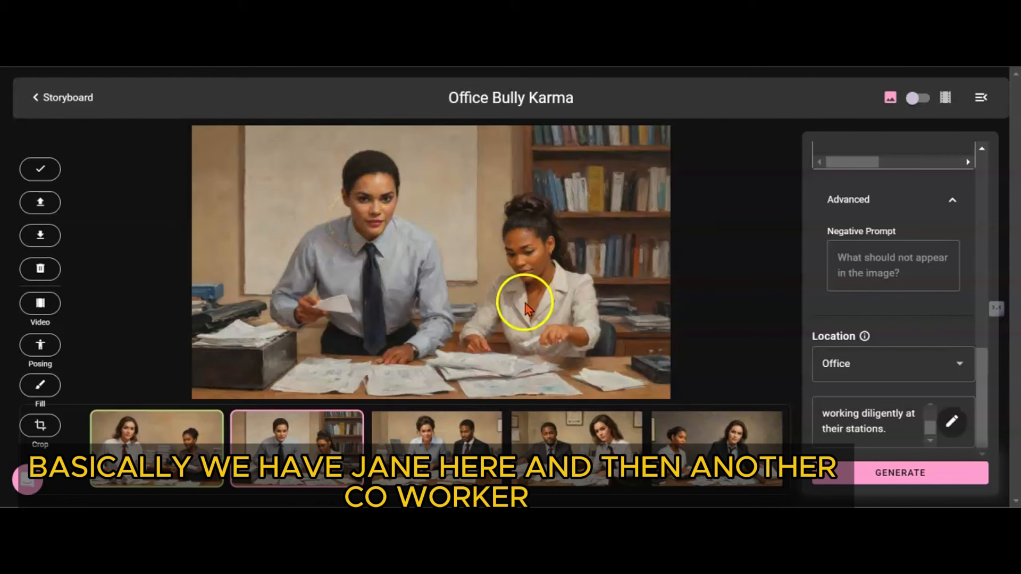
click(458, 431)
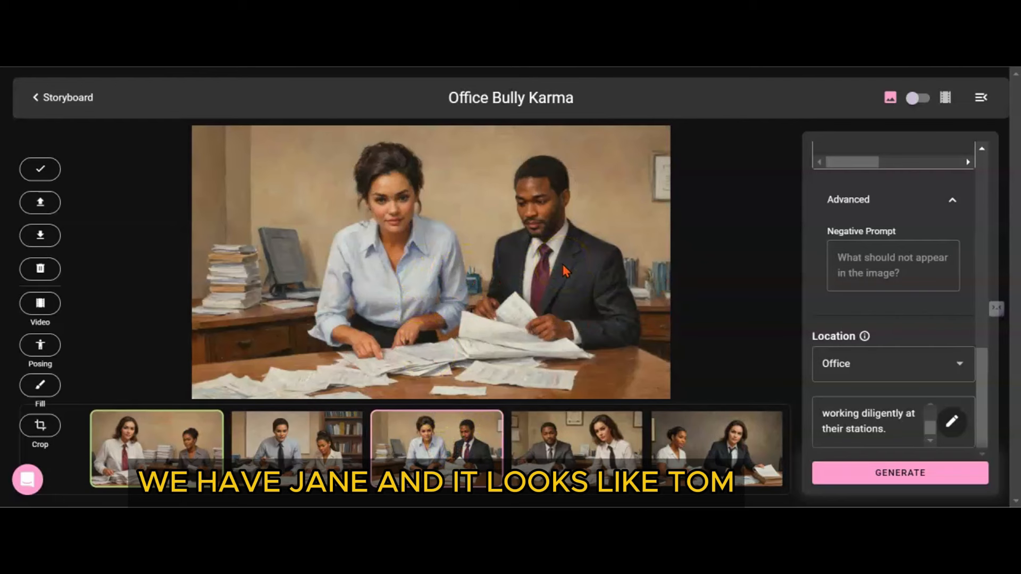
click(590, 433)
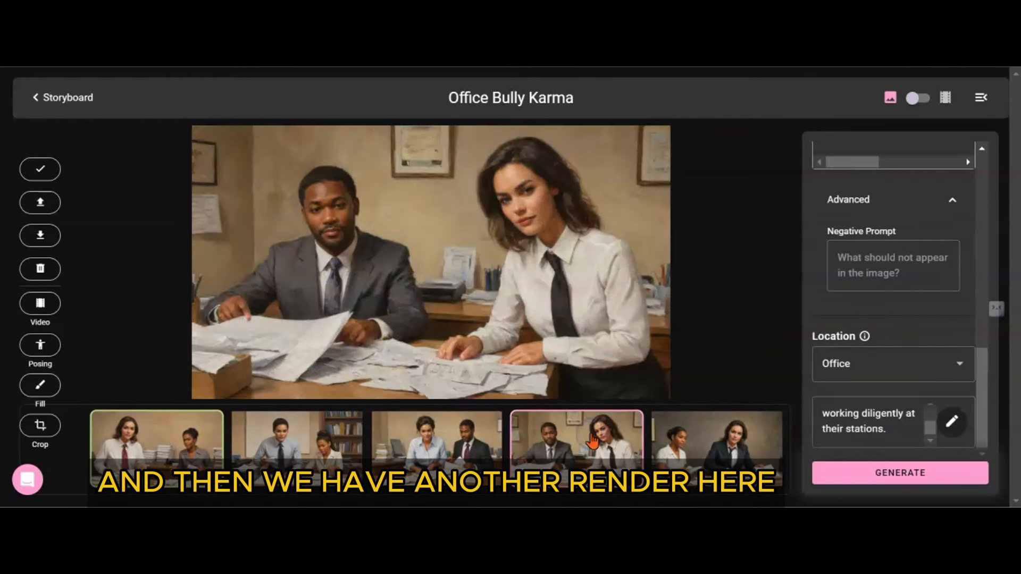
click(688, 450)
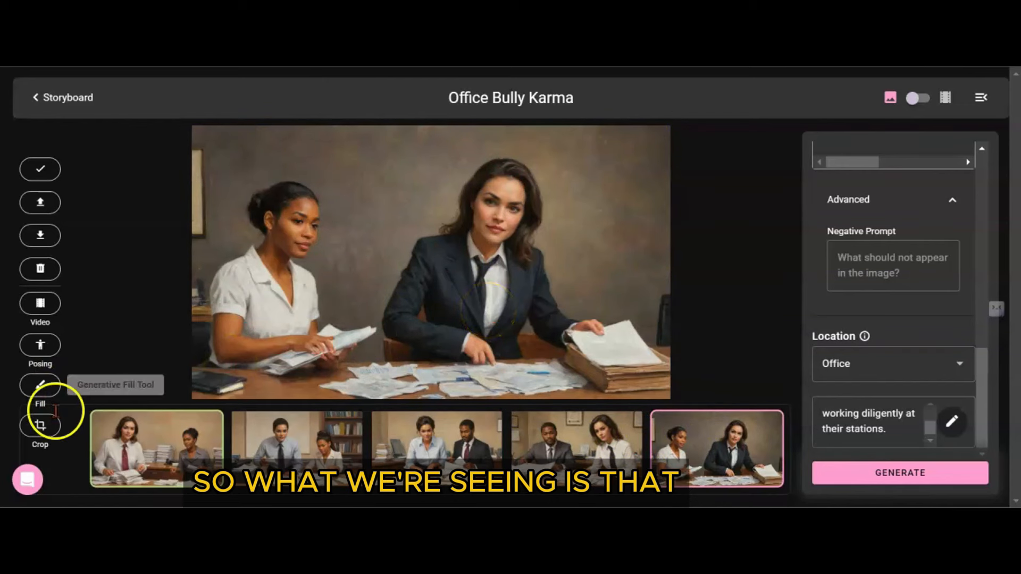
click(133, 456)
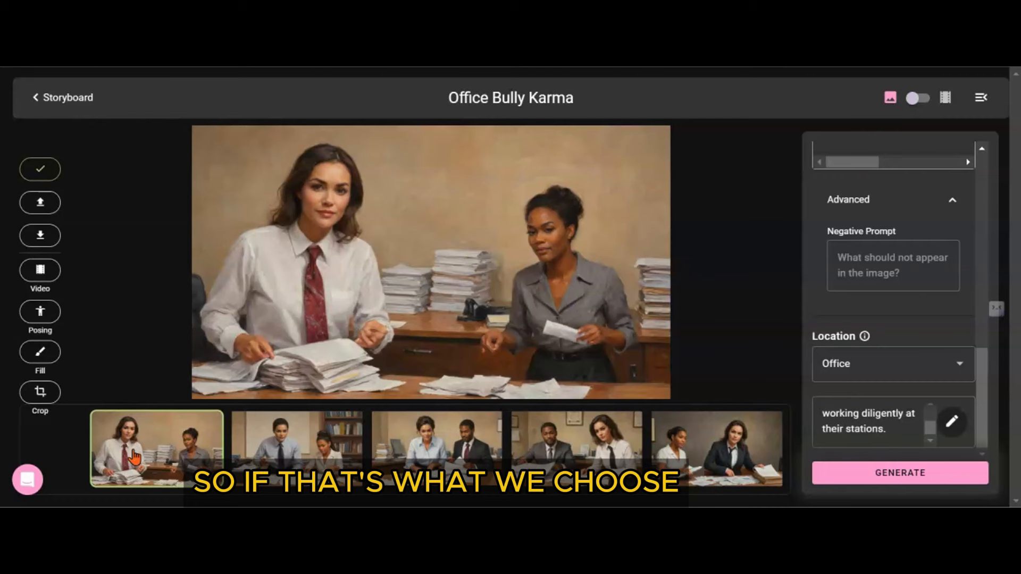
click(260, 461)
click(260, 460)
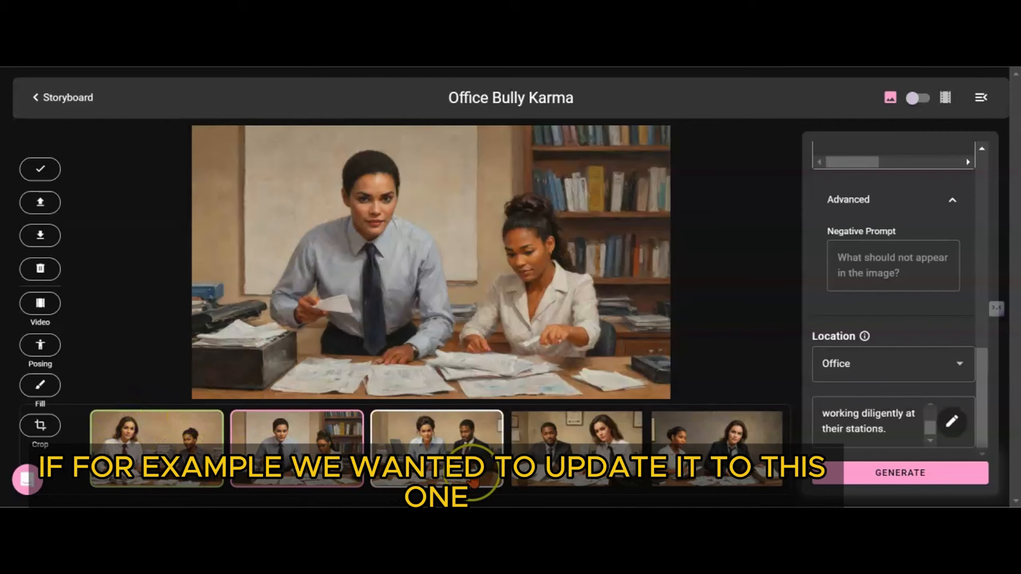
- Assign the render of the woman in the dark suit to the shot, and reassign the original red-tie image in its place
click(704, 449)
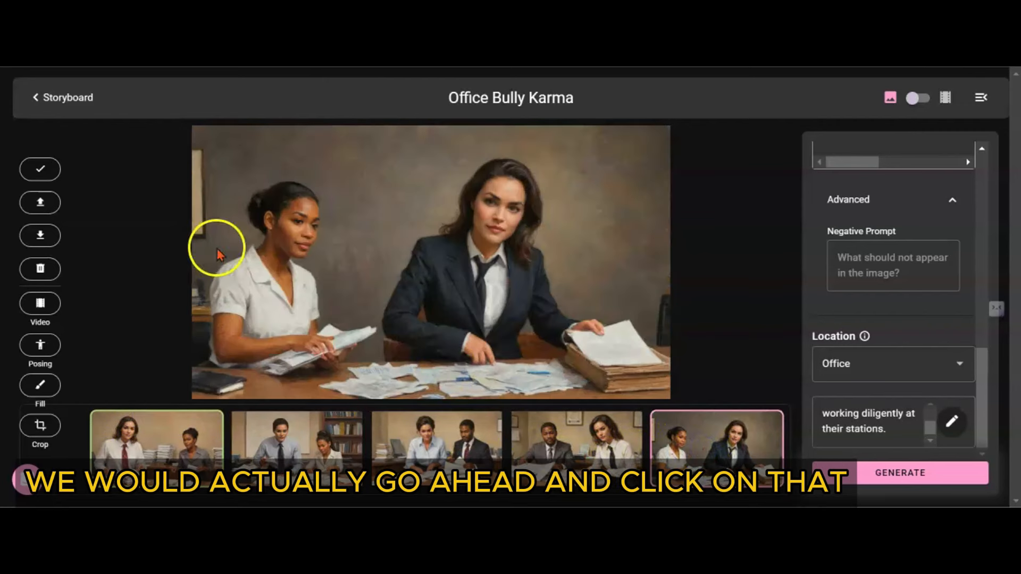
click(46, 172)
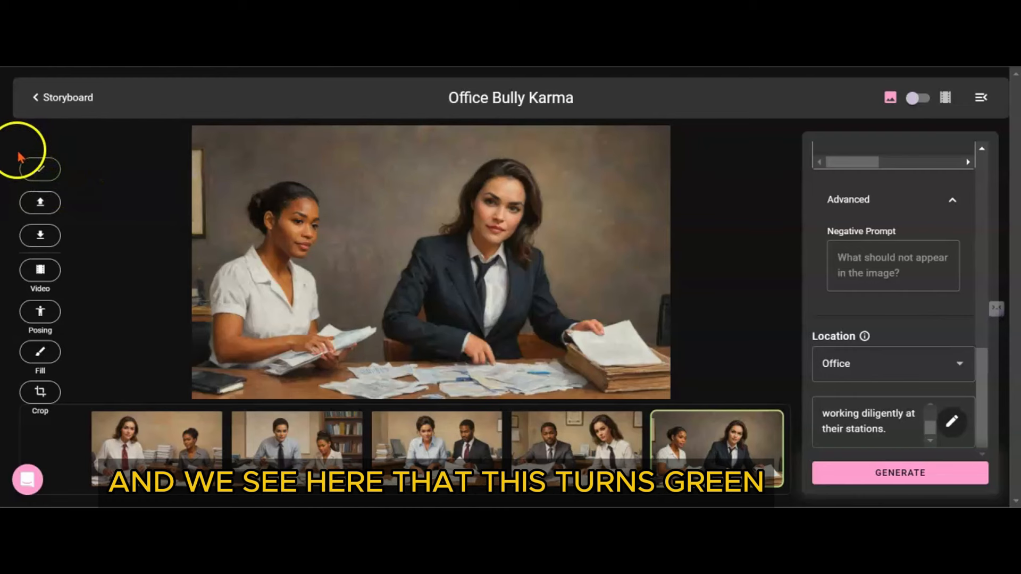
click(122, 439)
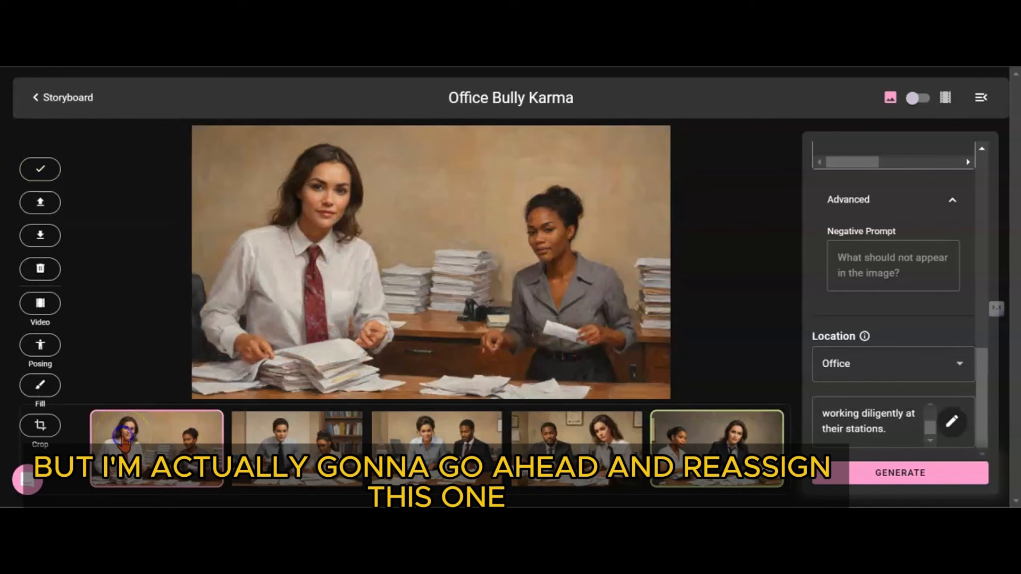
click(42, 170)
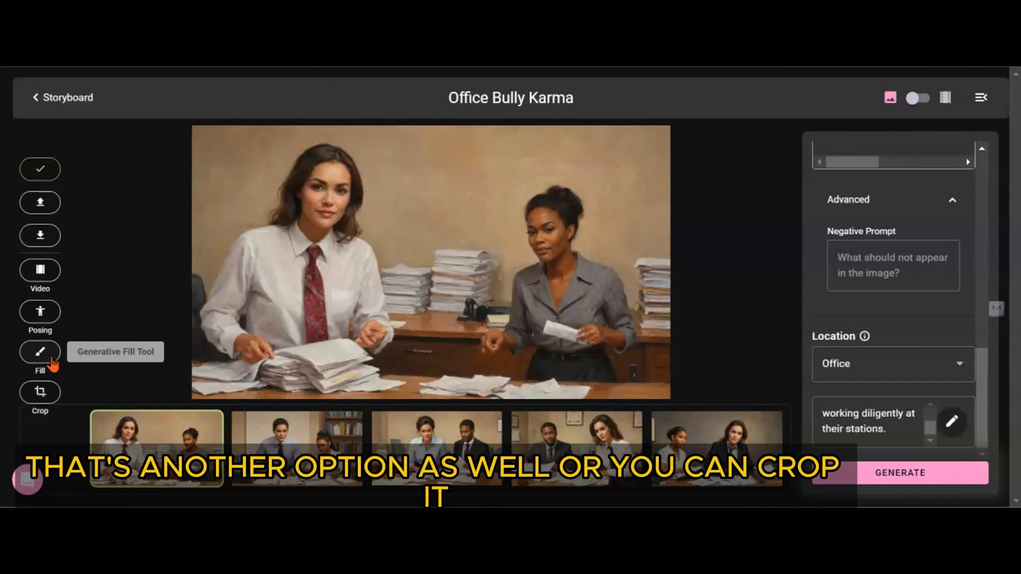
click(52, 392)
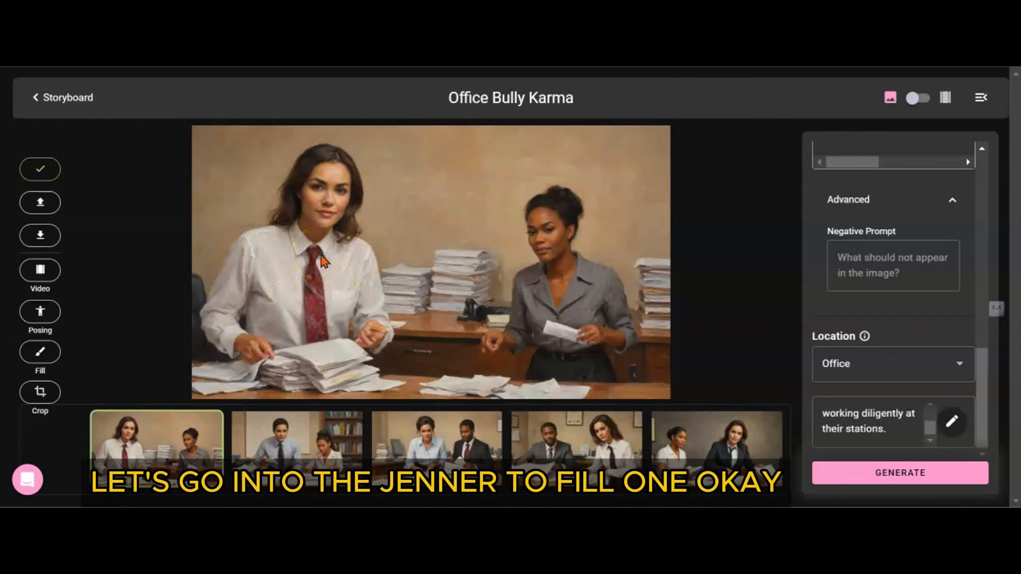
- Delete the alternative renders of the shot, keeping only the assigned red-tie image
click(319, 457)
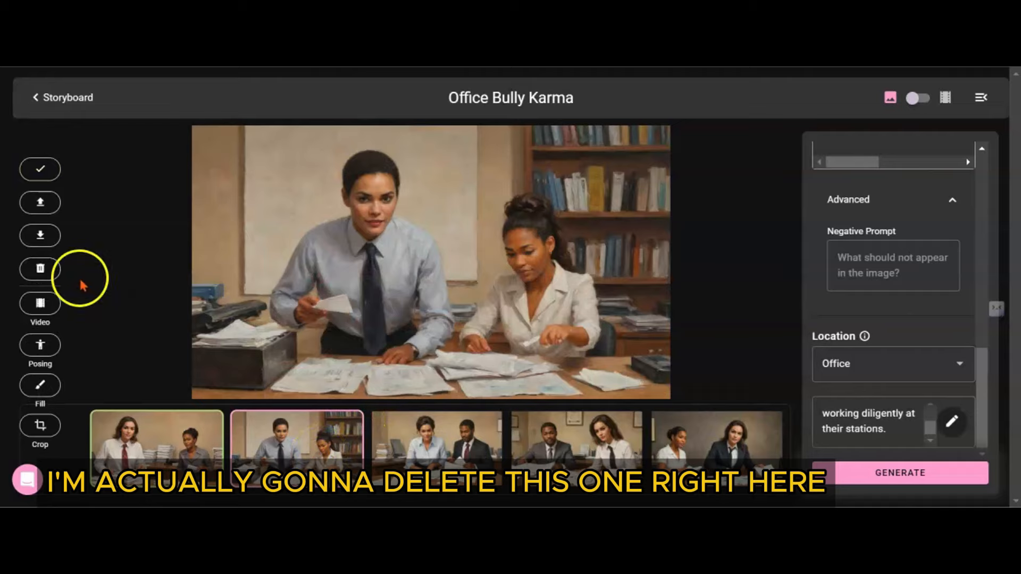
click(40, 268)
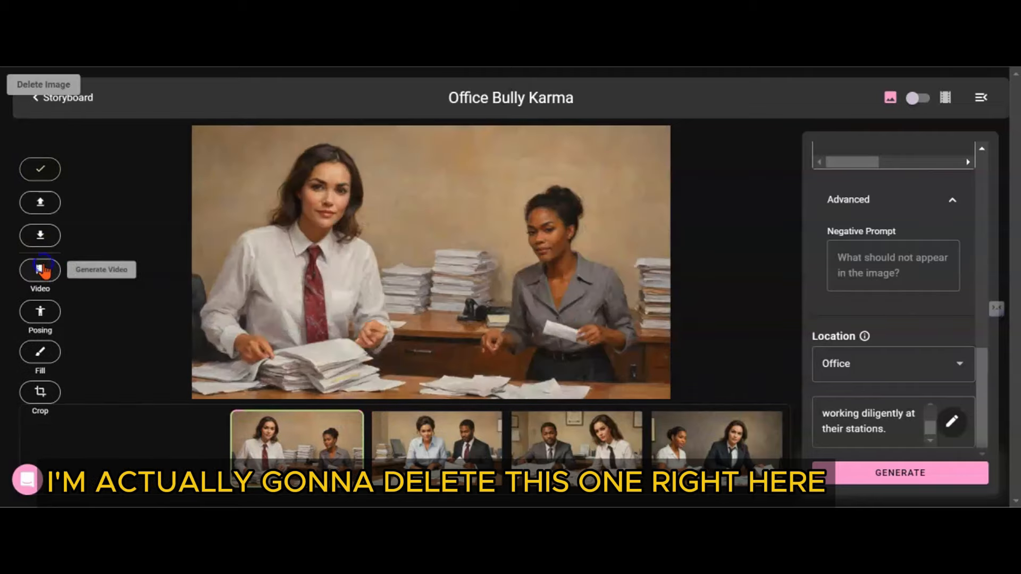
click(456, 428)
click(69, 271)
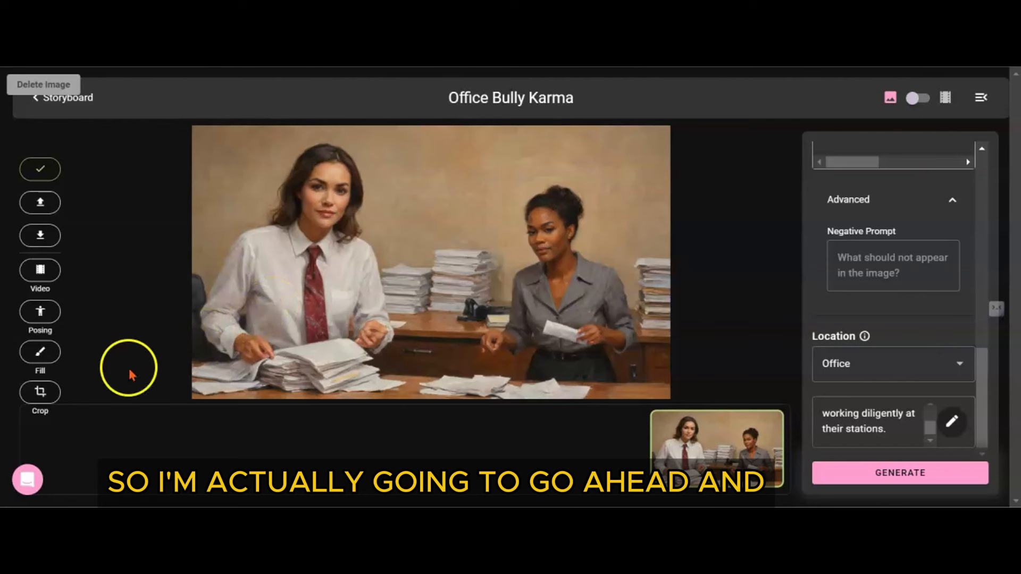
- Mask the standing woman's shirt and tie for Generative Fill with a 74 px brush, and refine the mask around the collar with a 17 px brush
click(40, 355)
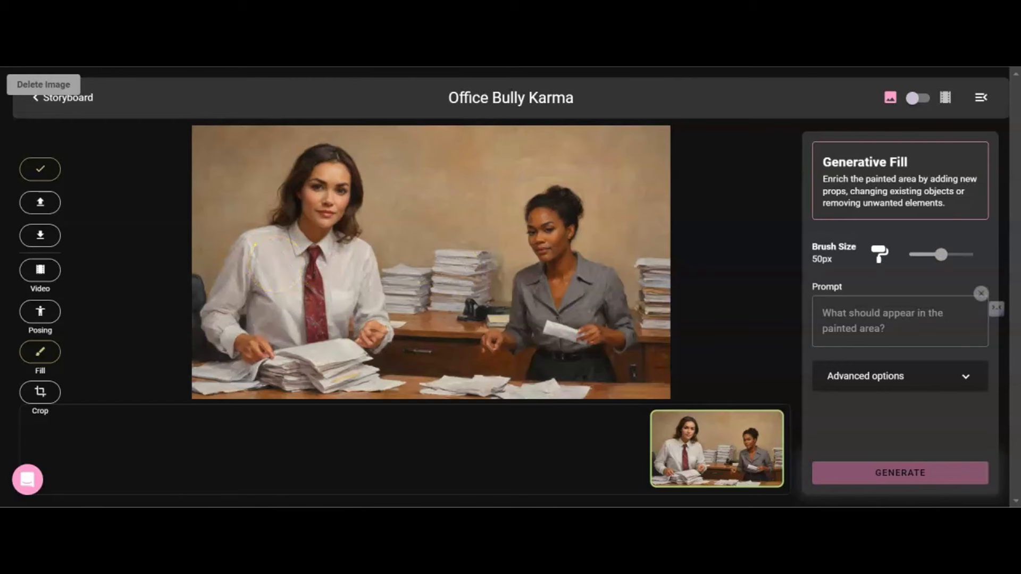
mouse_move(943, 259)
mouse_down()
mouse_move(935, 263)
mouse_move(958, 255)
mouse_up()
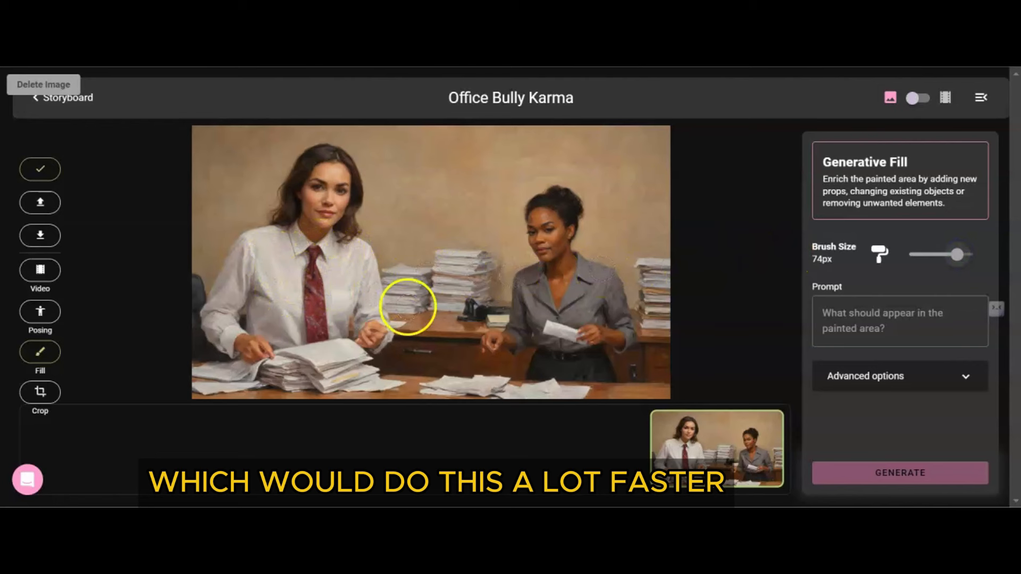
drag(953, 264, 923, 262)
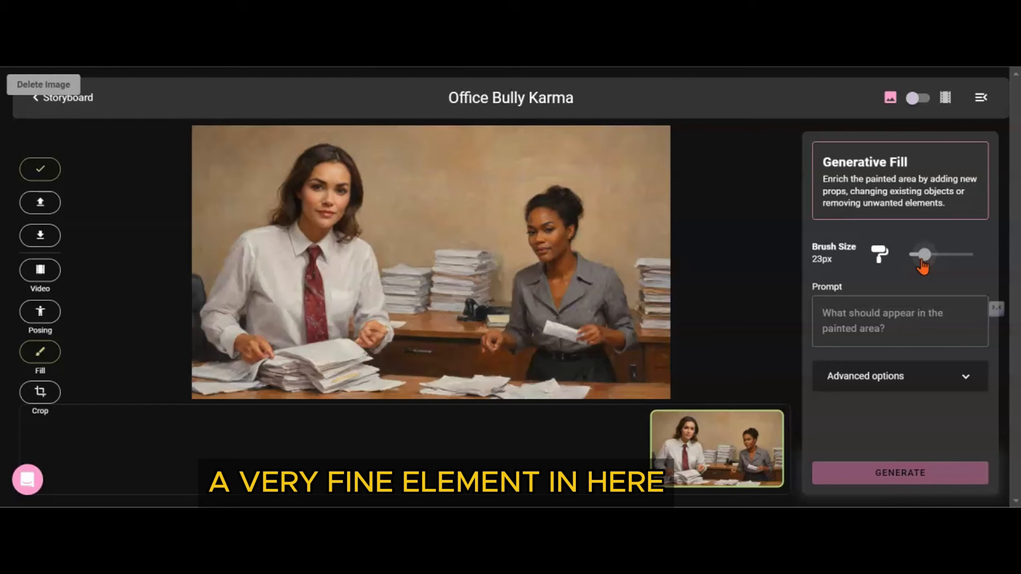
drag(923, 264, 957, 257)
mouse_move(273, 255)
mouse_down()
mouse_move(239, 270)
mouse_move(226, 328)
mouse_move(251, 275)
mouse_move(288, 321)
mouse_move(330, 283)
mouse_move(319, 262)
mouse_move(354, 266)
mouse_move(356, 296)
mouse_up()
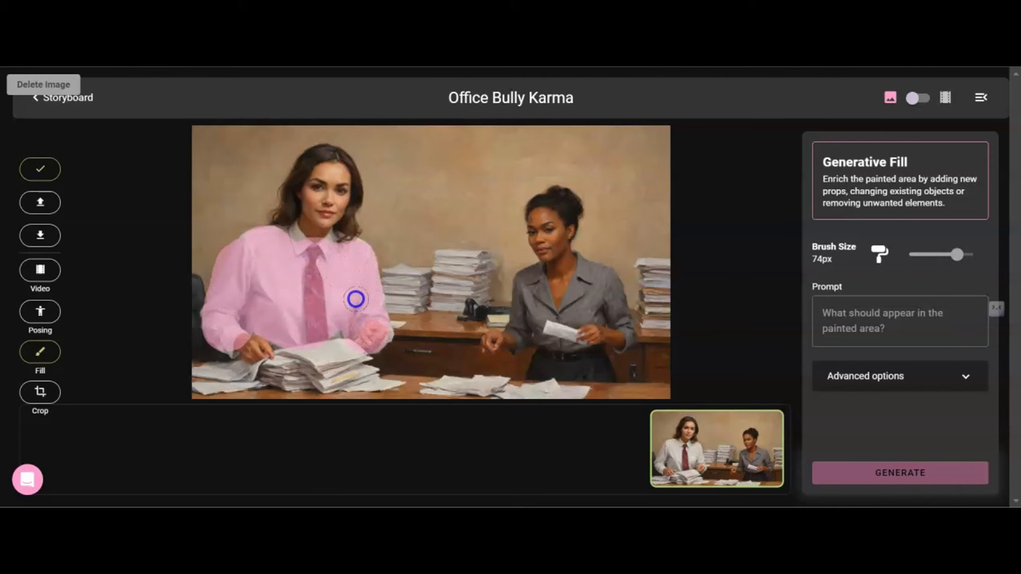
drag(964, 249, 920, 254)
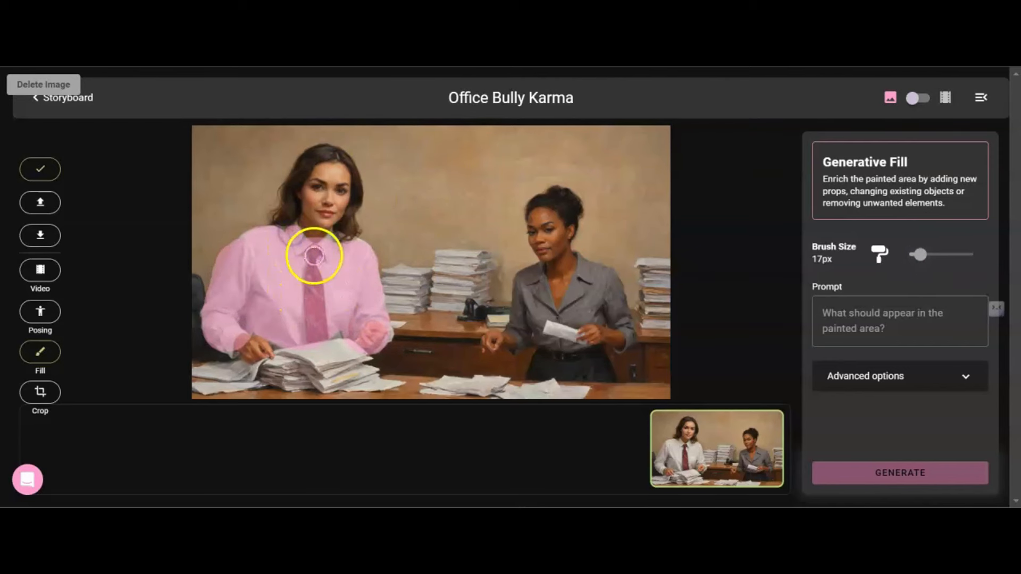
- Generate fill variations of the masked clothing with the prompt "Woman's blouse with a matching jacket"
click(853, 326)
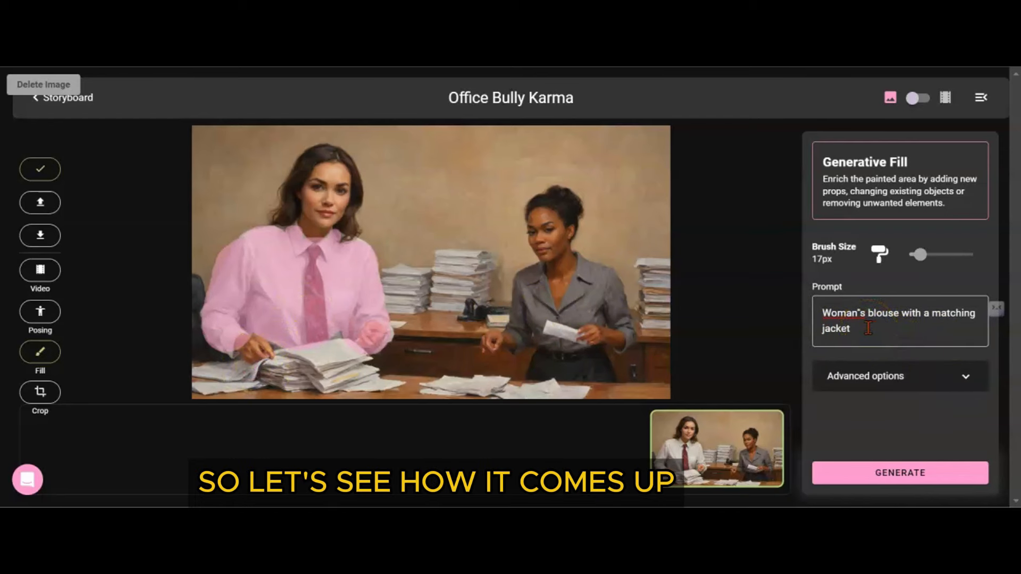
click(907, 468)
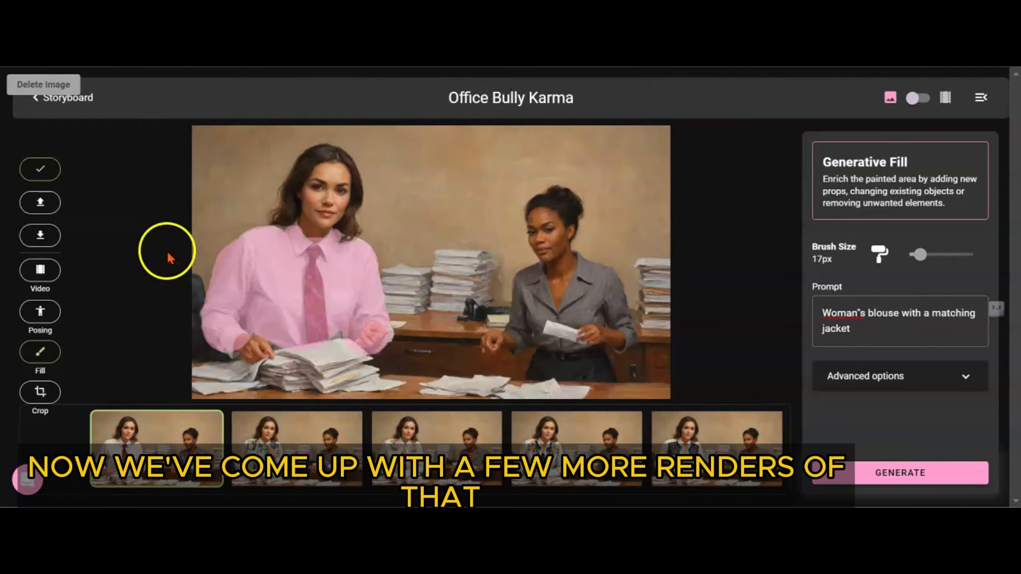
- Compare the fill results, assign the one with dark patterned shoulder panels as the shot's image and return to the storyboard
click(261, 439)
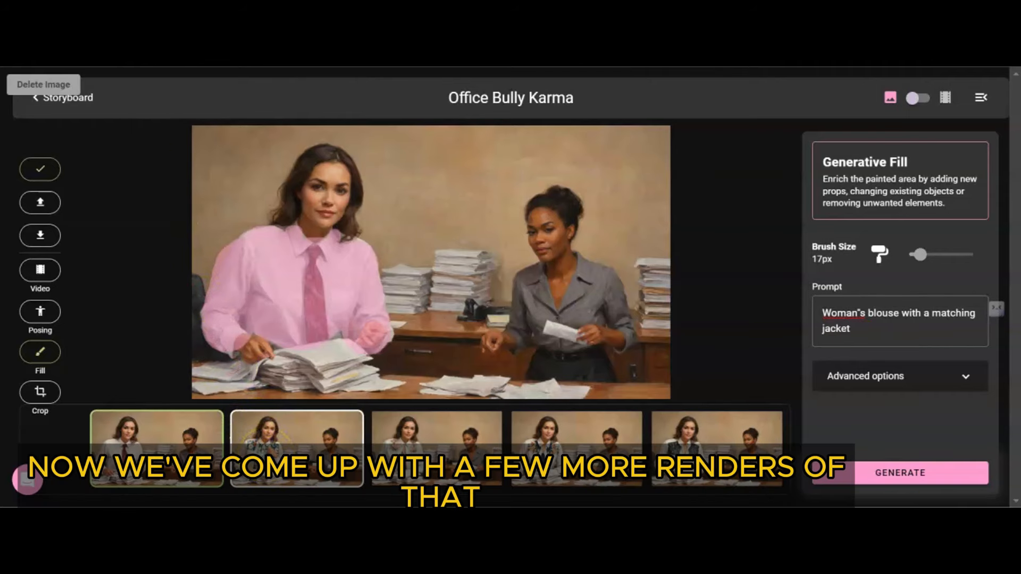
click(266, 453)
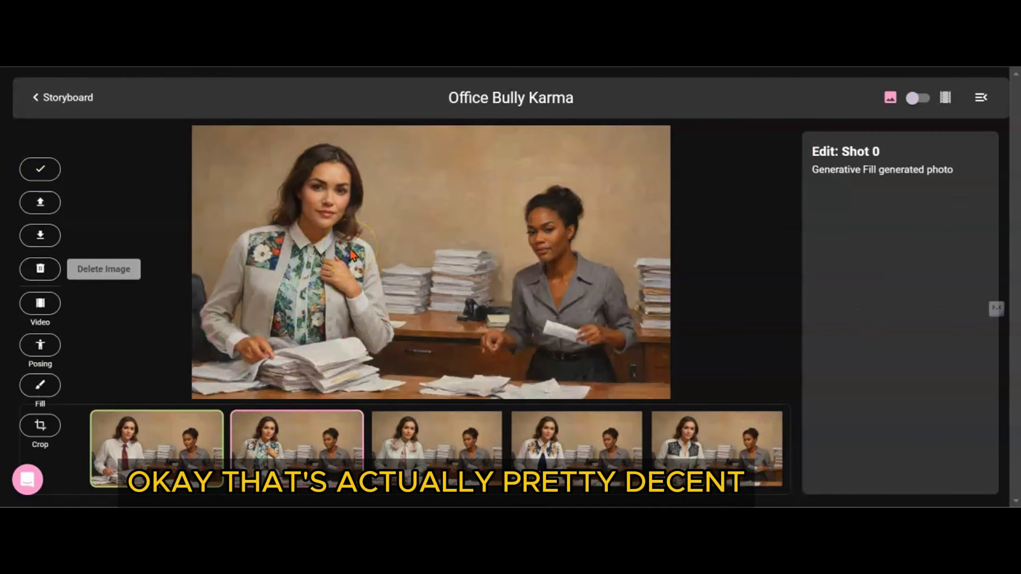
click(406, 459)
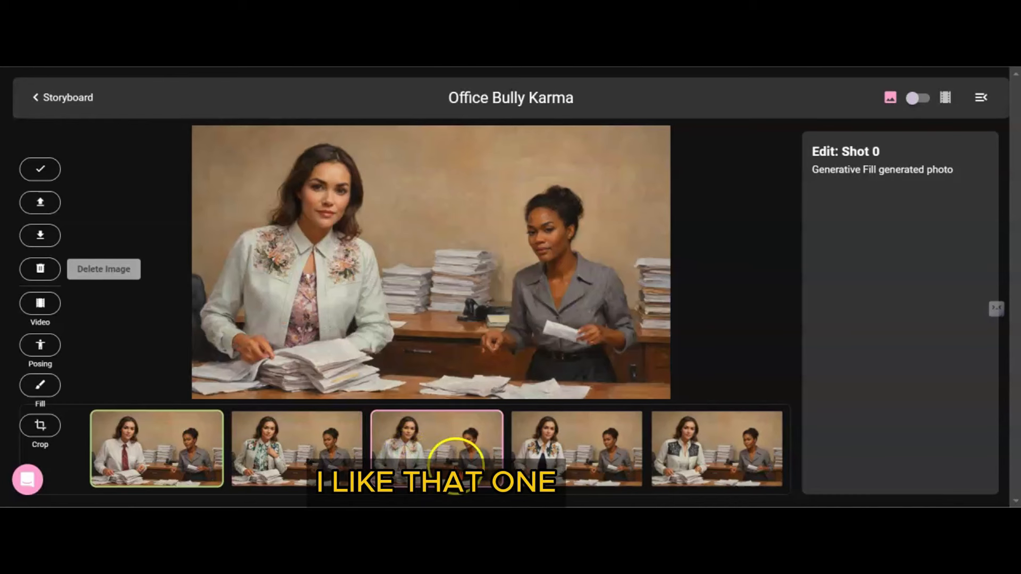
click(563, 463)
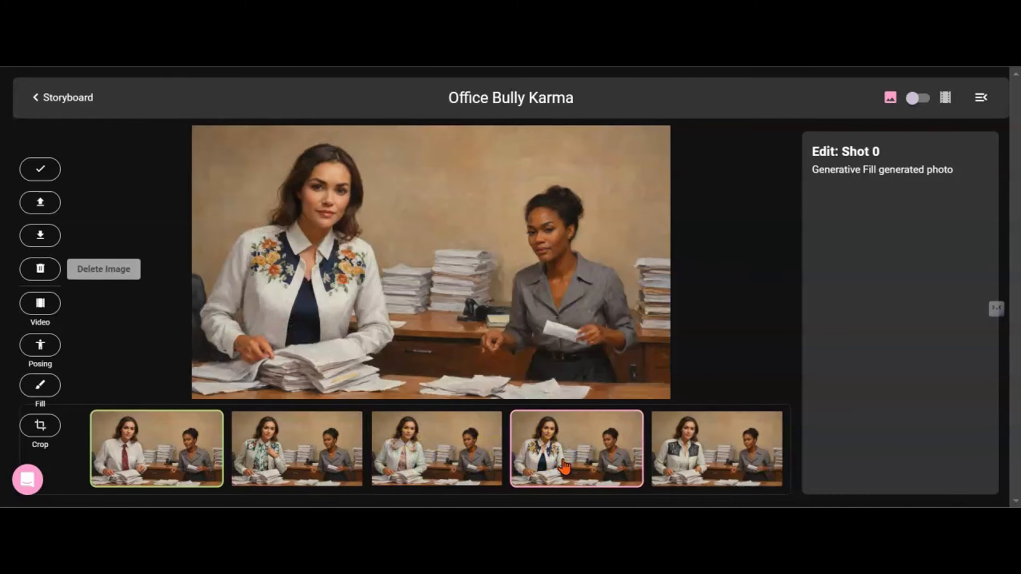
click(695, 454)
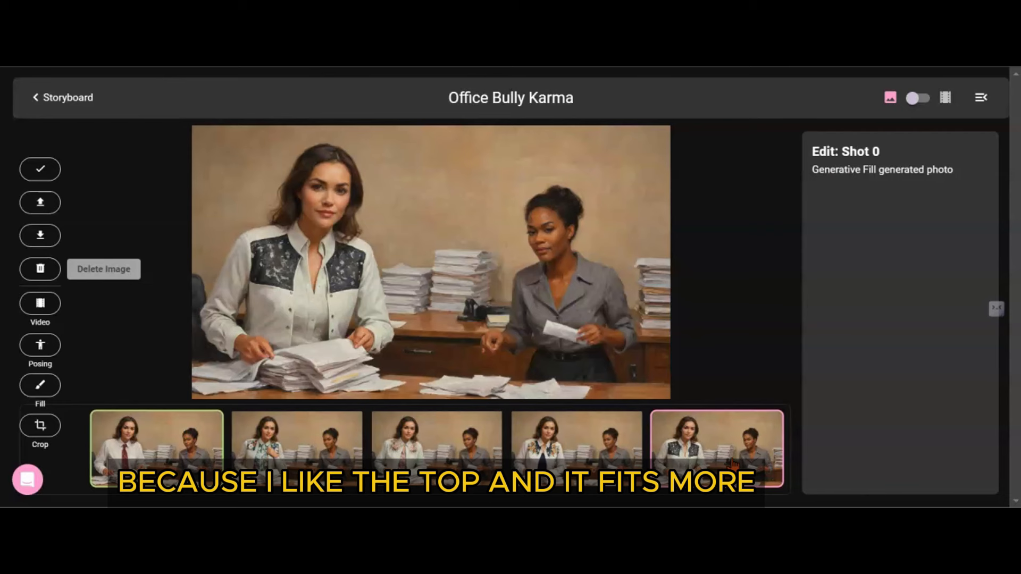
click(41, 169)
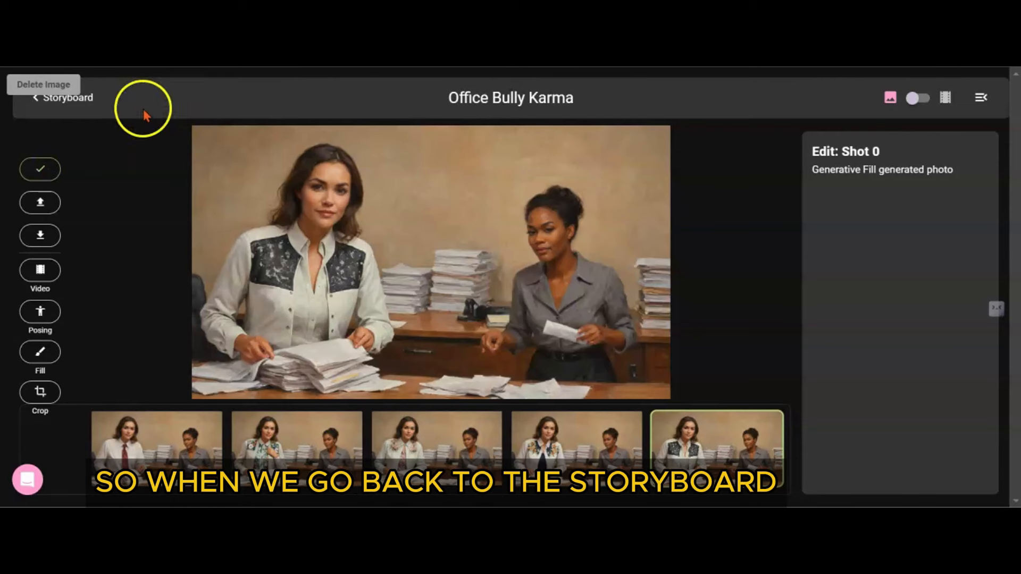
click(45, 98)
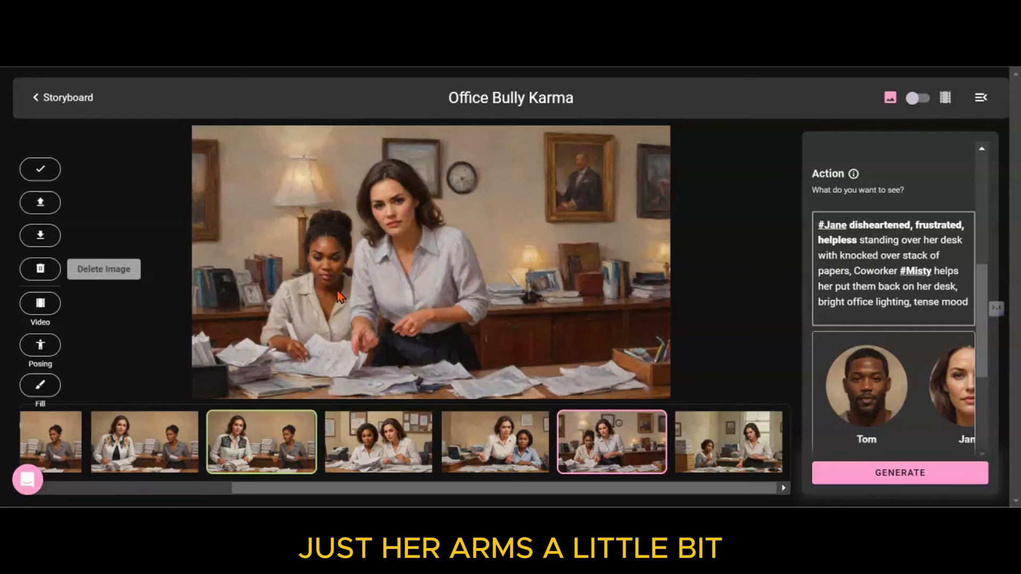
- Pose the standing woman's bent arm outward so her hand reaches down to the desk, and generate new variations of the shot
click(40, 346)
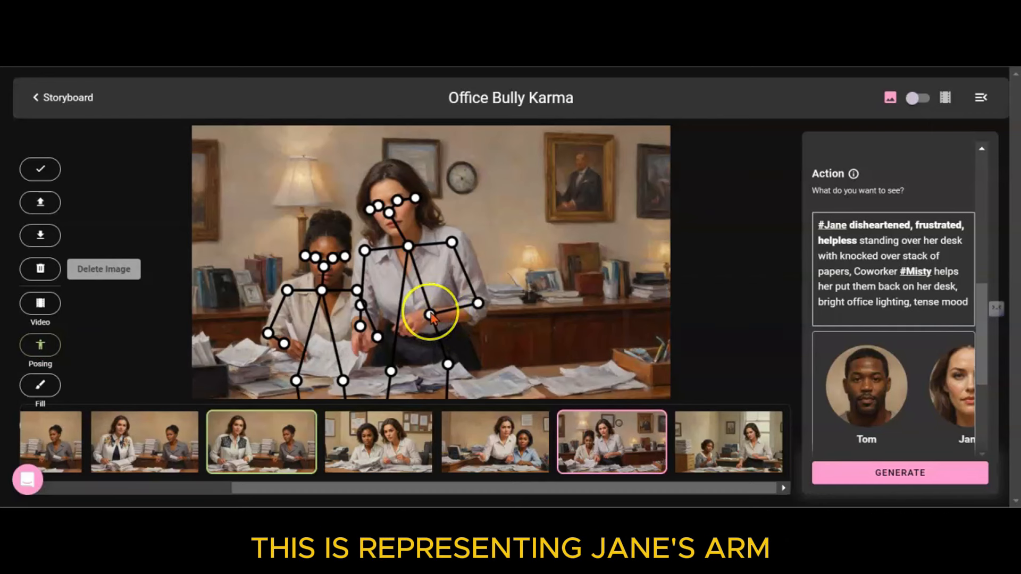
double_click(478, 304)
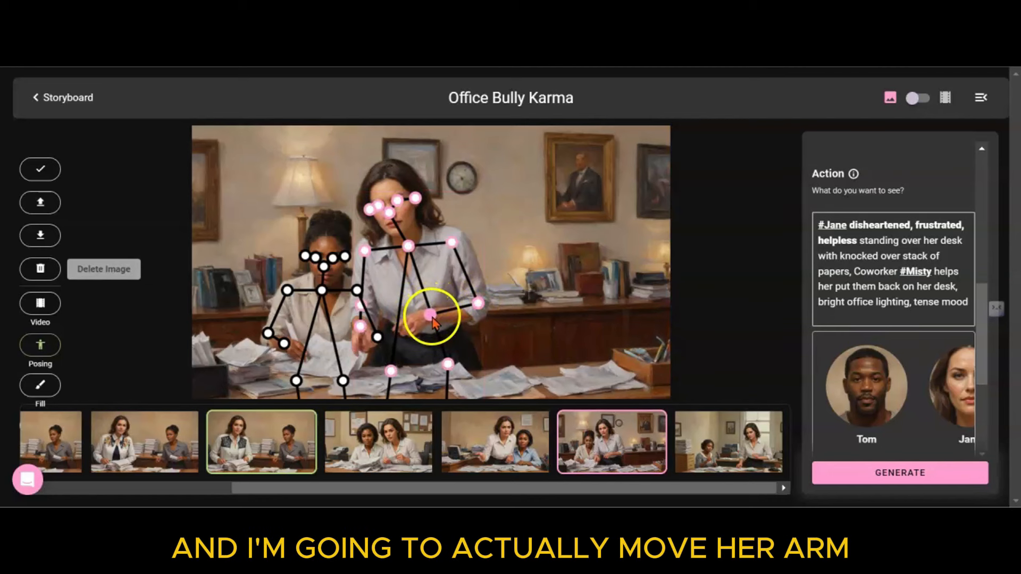
drag(433, 319, 479, 359)
drag(478, 304, 498, 306)
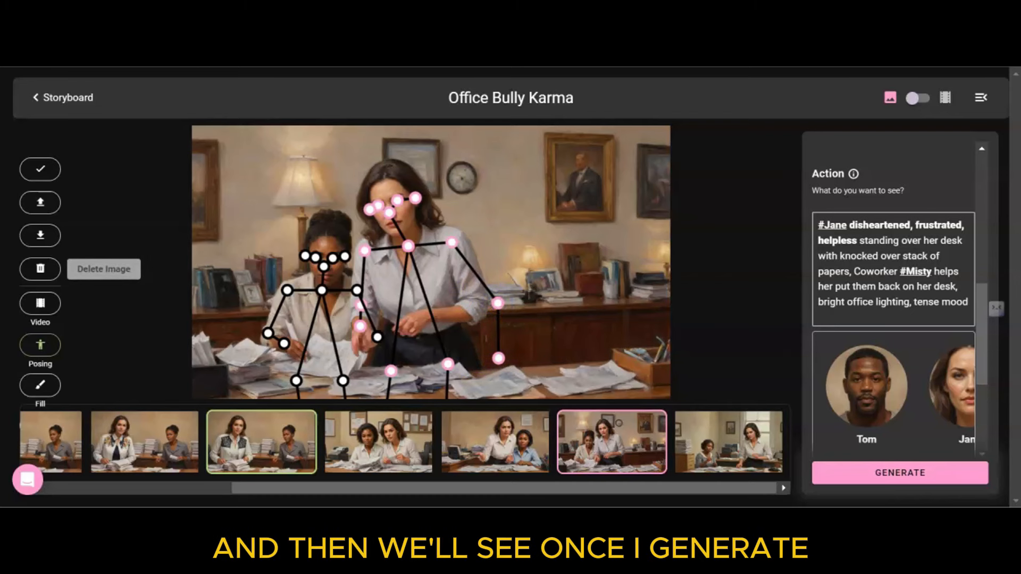
click(876, 483)
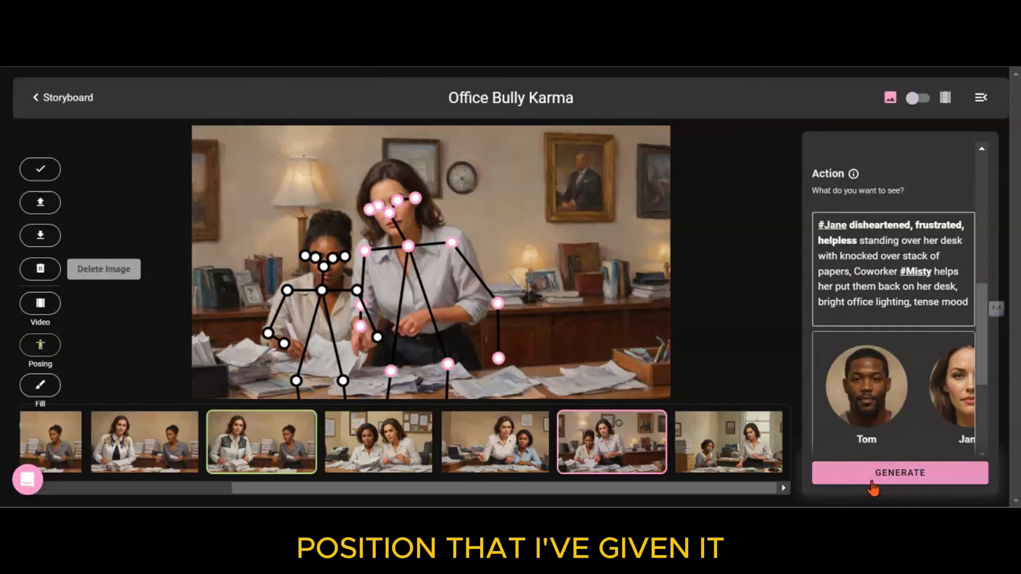
click(873, 485)
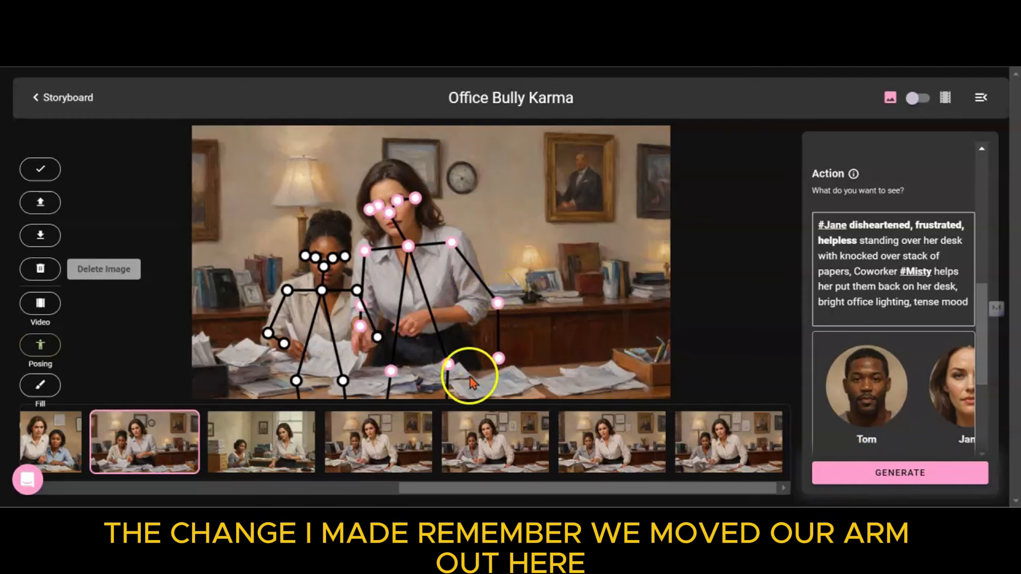
- Compare the newly posed variations of the shot and go back to the first one
click(399, 454)
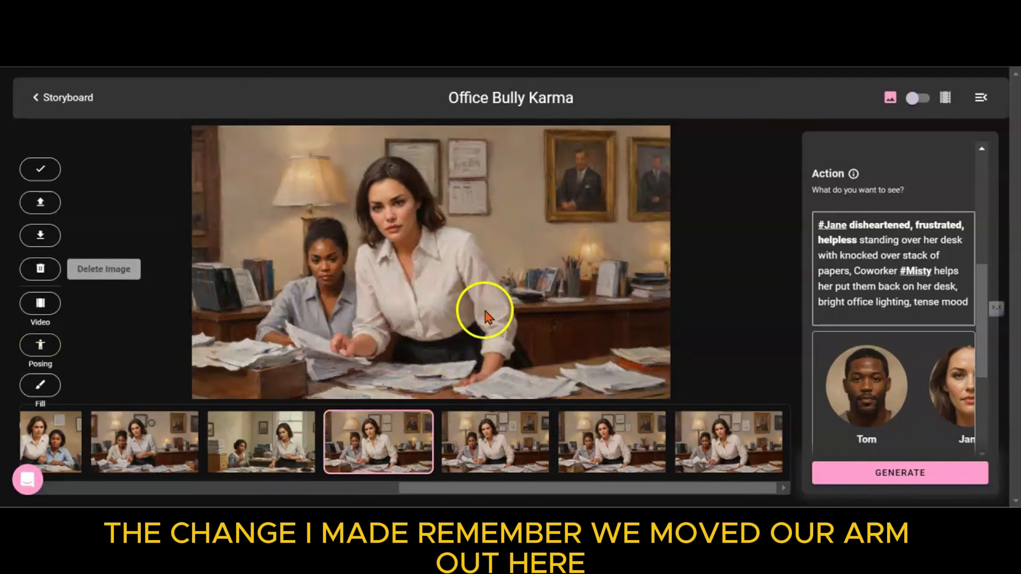
click(479, 444)
click(588, 432)
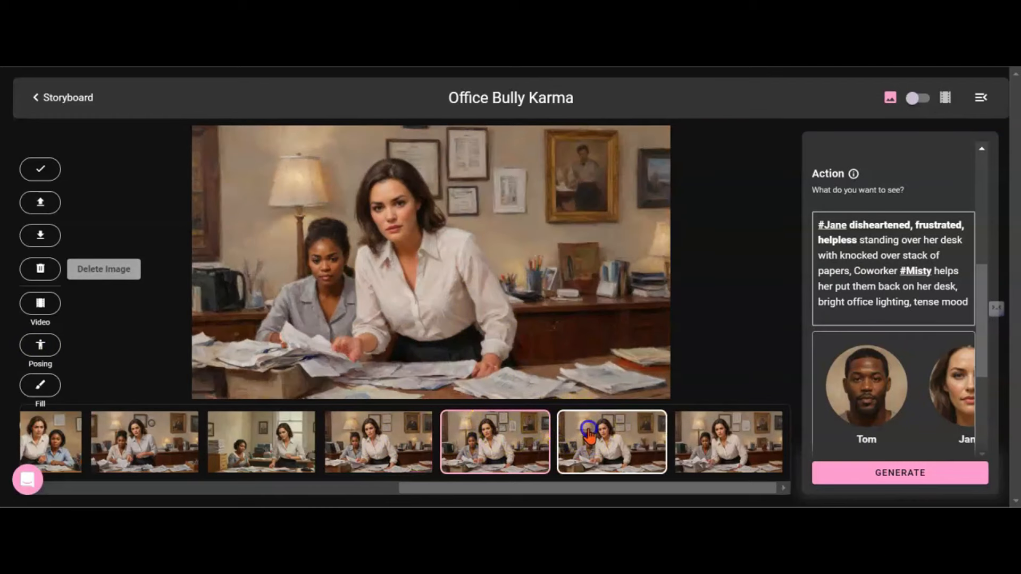
click(711, 435)
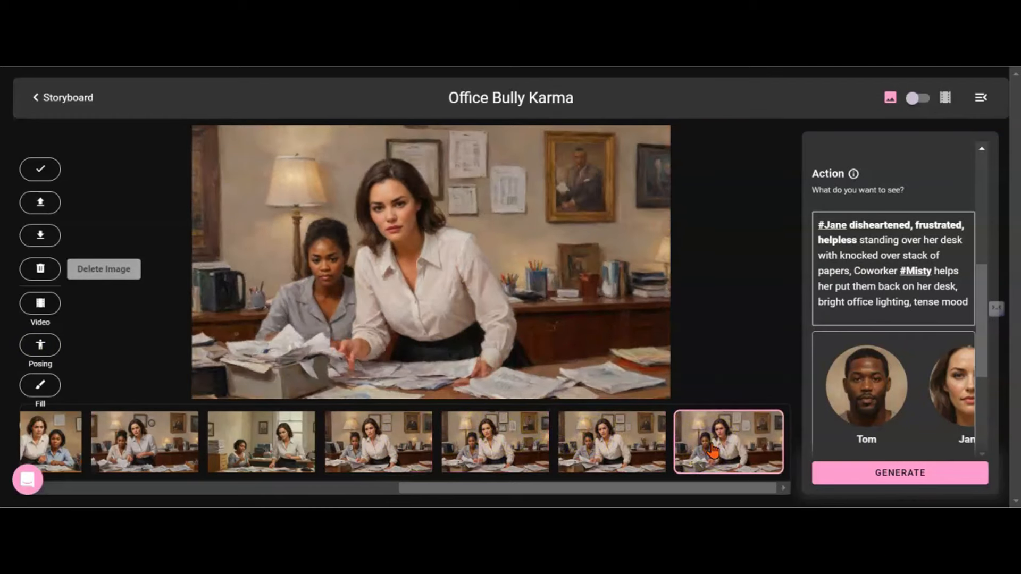
click(426, 448)
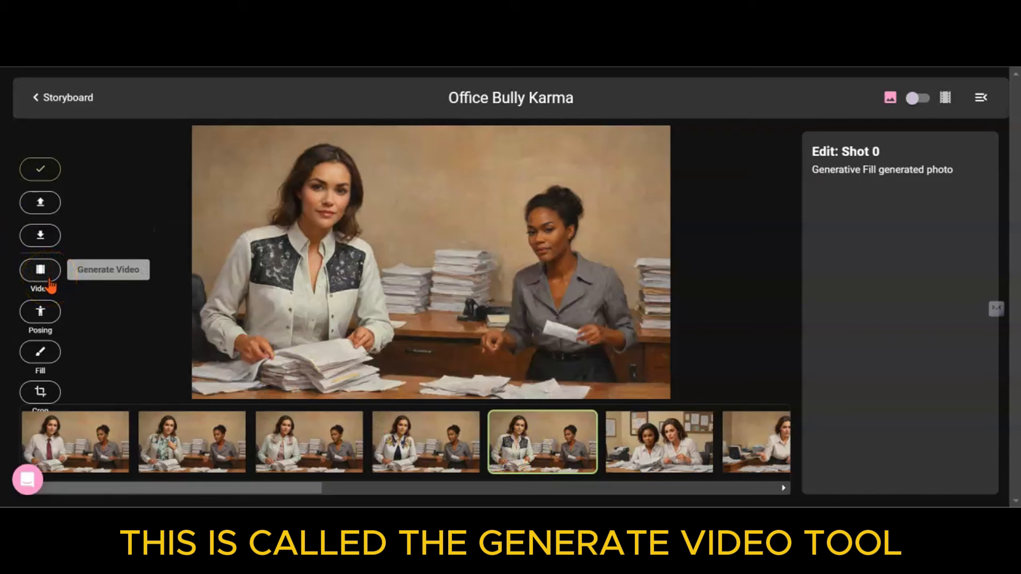
- Generate video clips from the shot's assigned patterned-blouse image, one with Medium motion and two more with Less motion
click(50, 285)
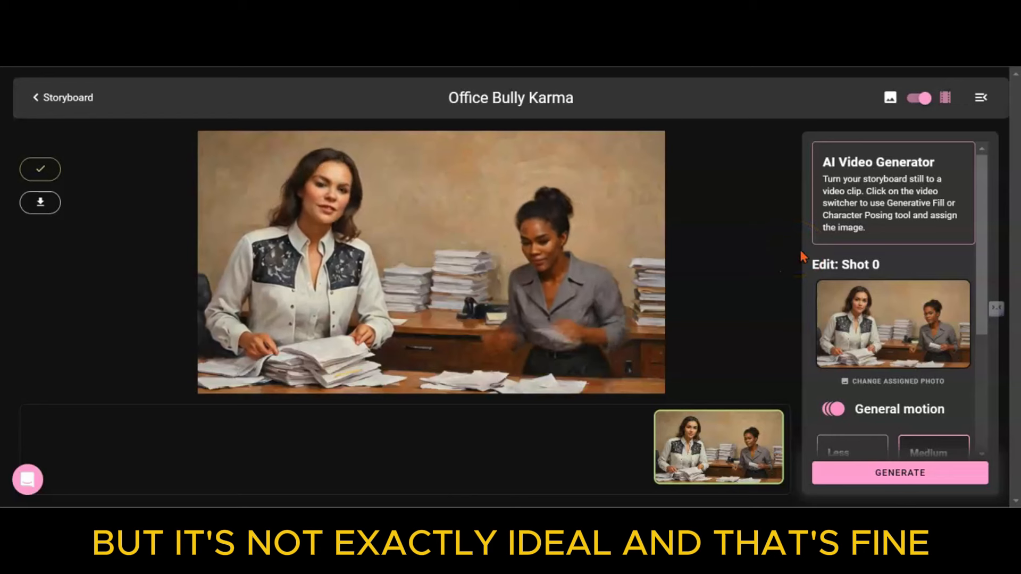
drag(981, 225, 999, 343)
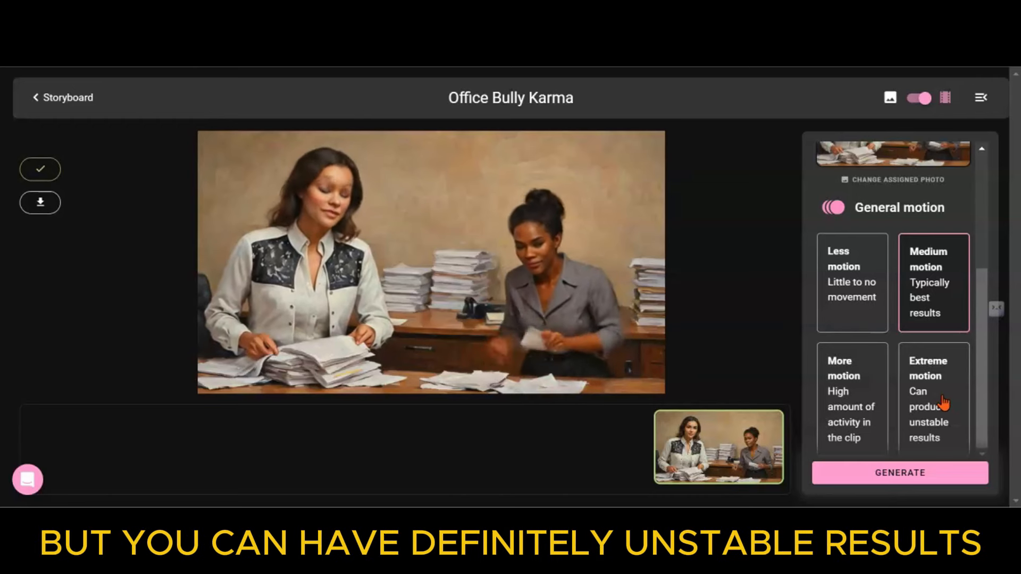
click(924, 290)
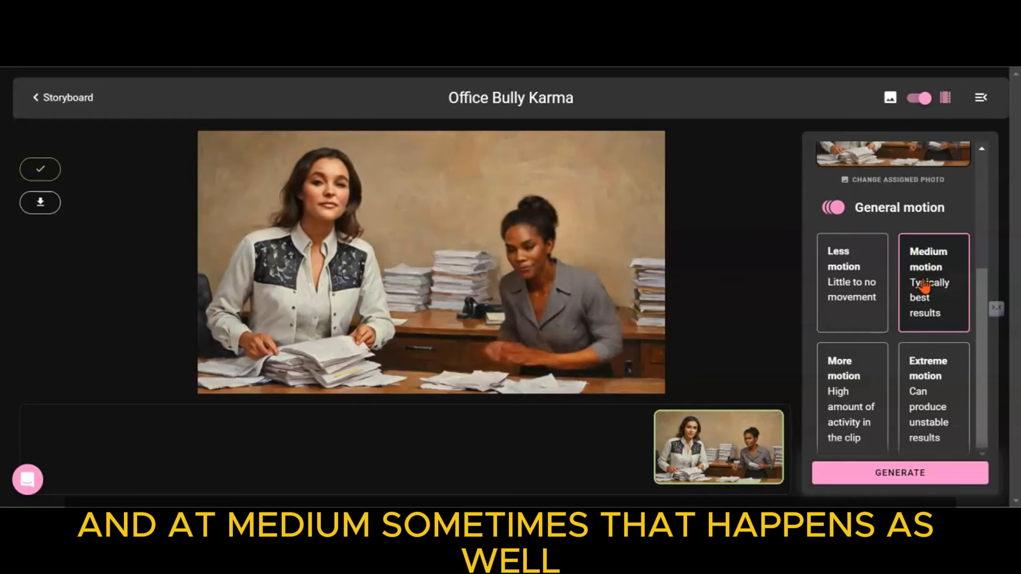
click(854, 280)
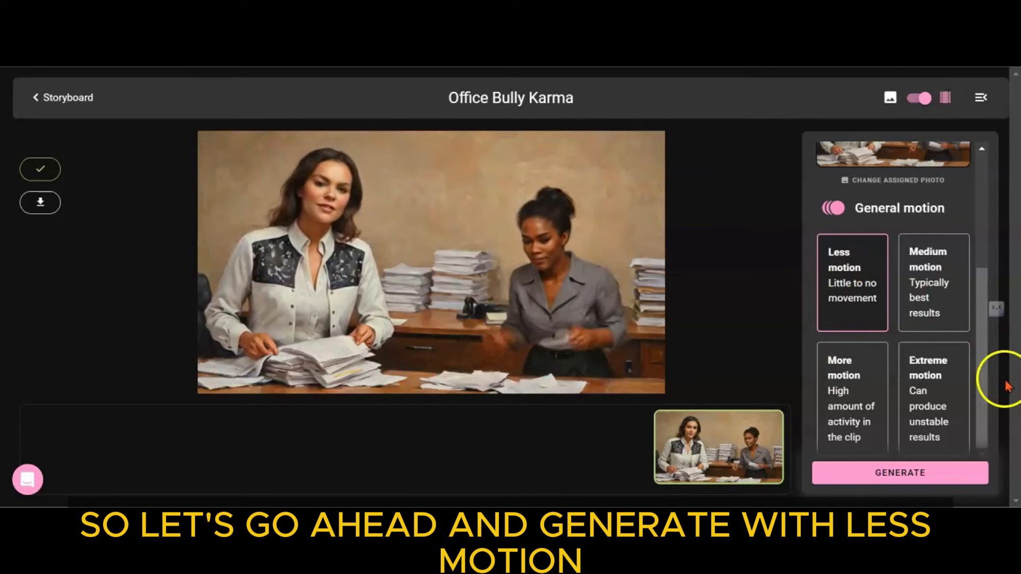
click(866, 478)
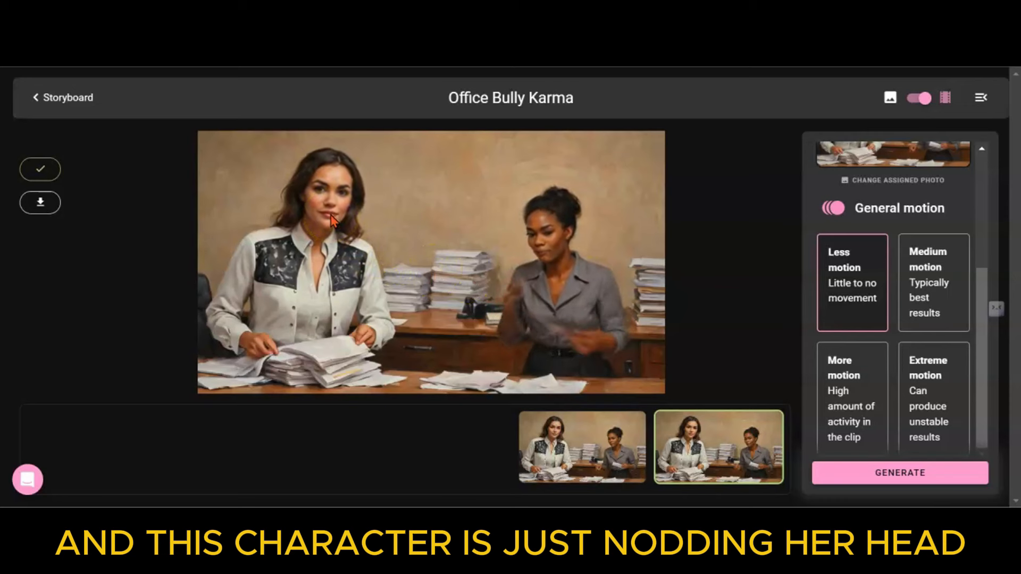
mouse_move(982, 391)
mouse_down()
mouse_move(978, 276)
mouse_move(983, 386)
mouse_up()
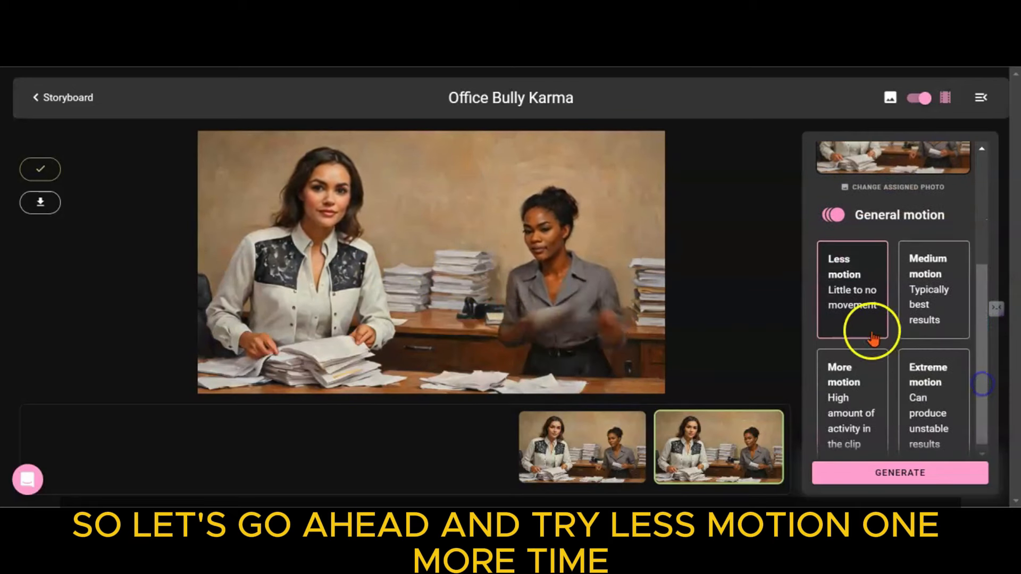
click(888, 472)
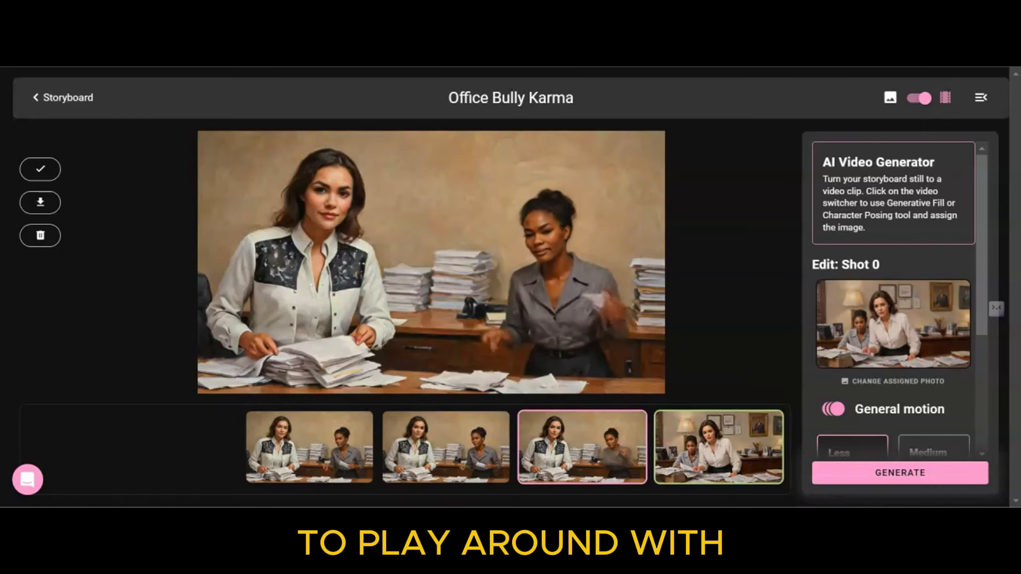
- View the shot's assigned posed image, and return to the video generator to review its Less motion clip
click(864, 384)
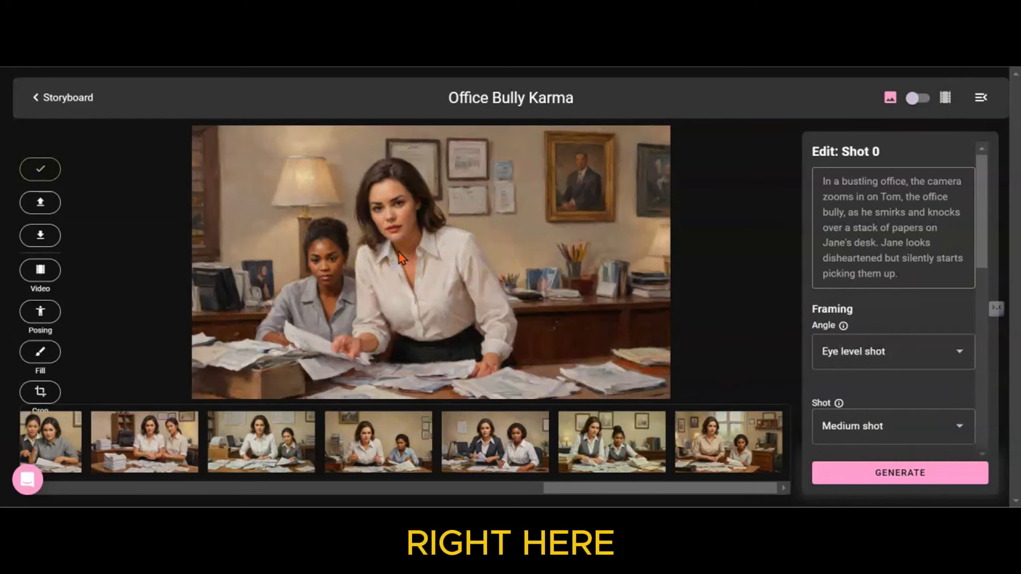
click(601, 423)
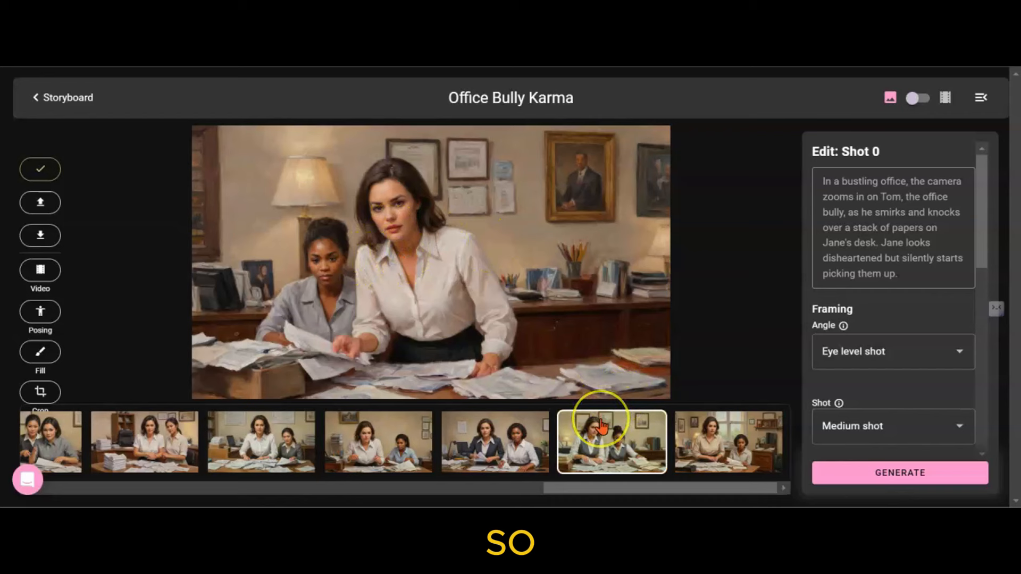
click(42, 271)
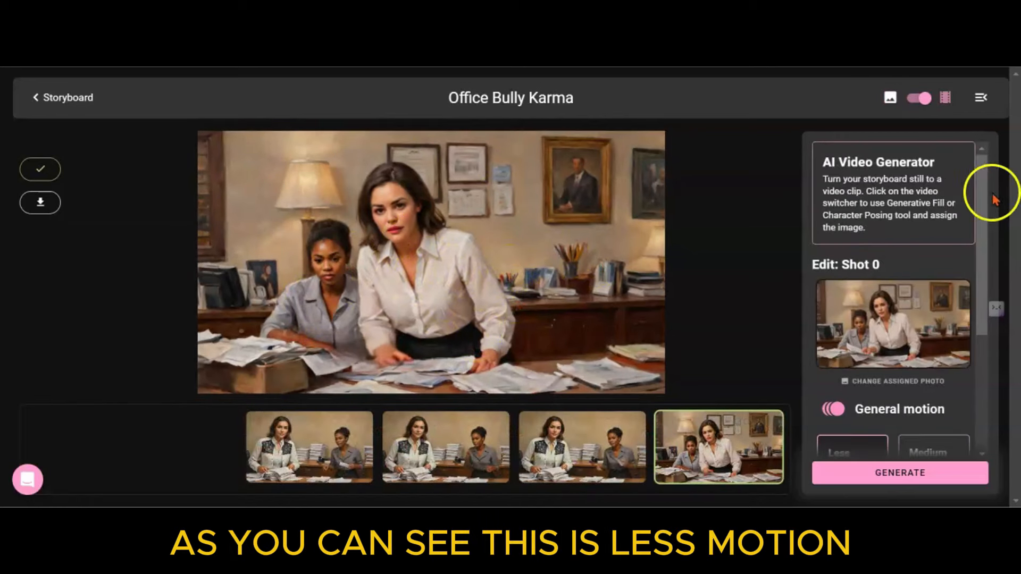
drag(983, 188, 986, 267)
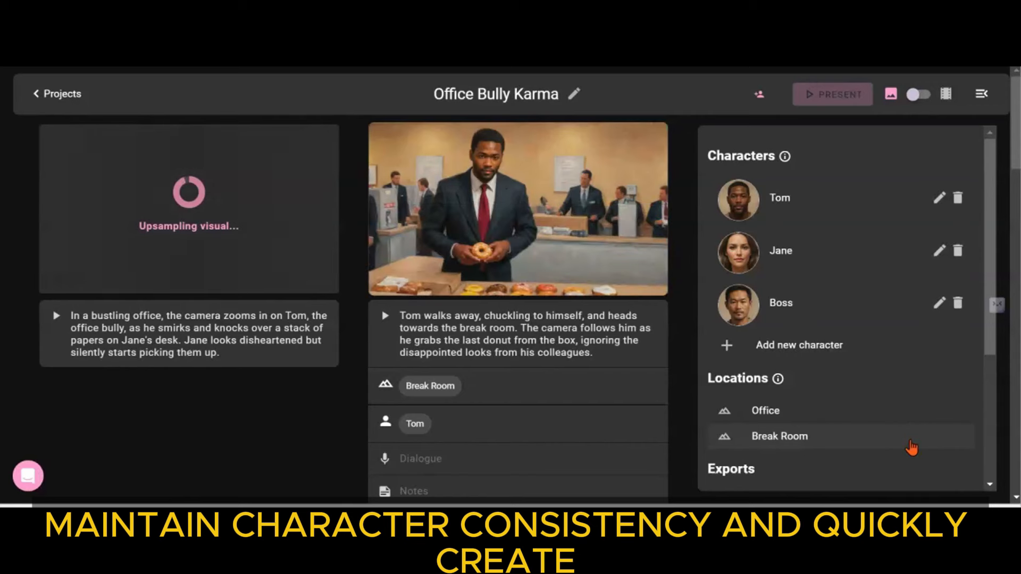
click(964, 492)
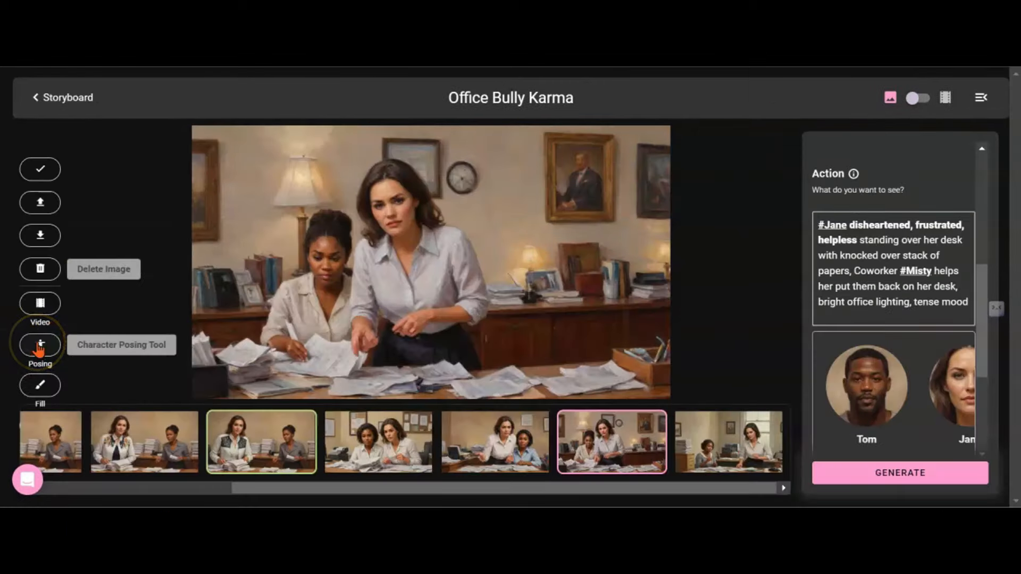
click(39, 345)
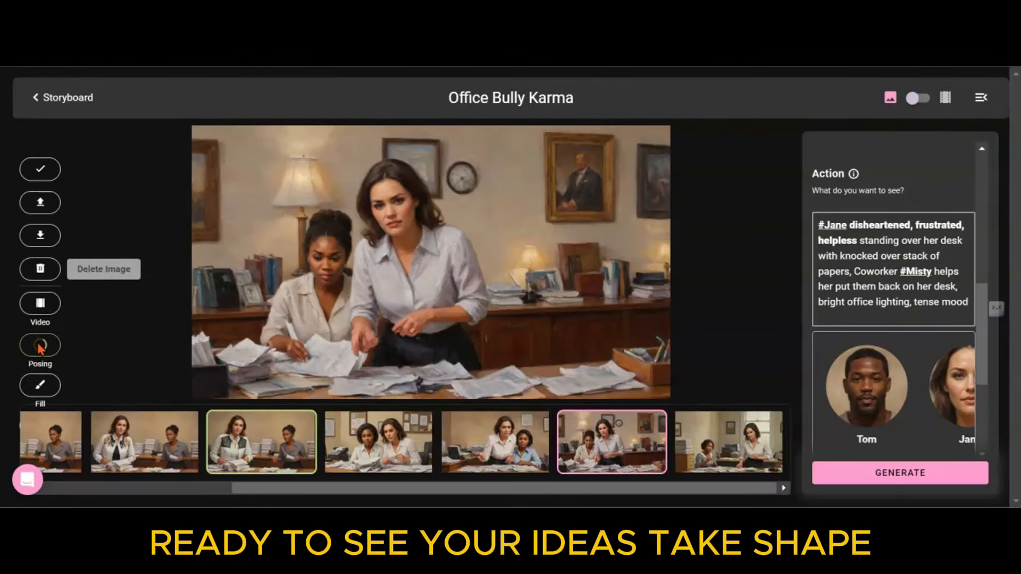